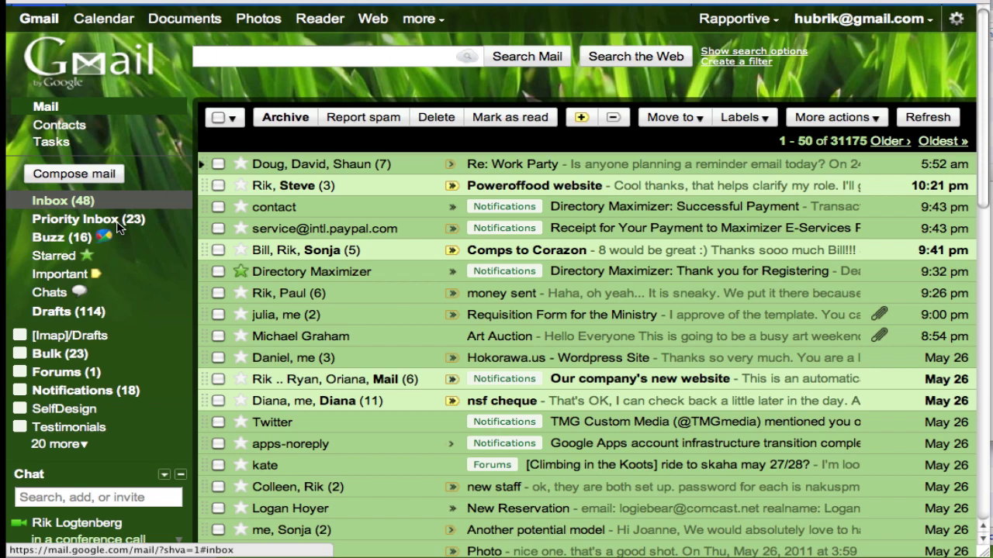
- Open the Priority Inbox and look through its Important and unread, Starred and Everything else sections
click(119, 224)
scroll(140, 241, down, 10)
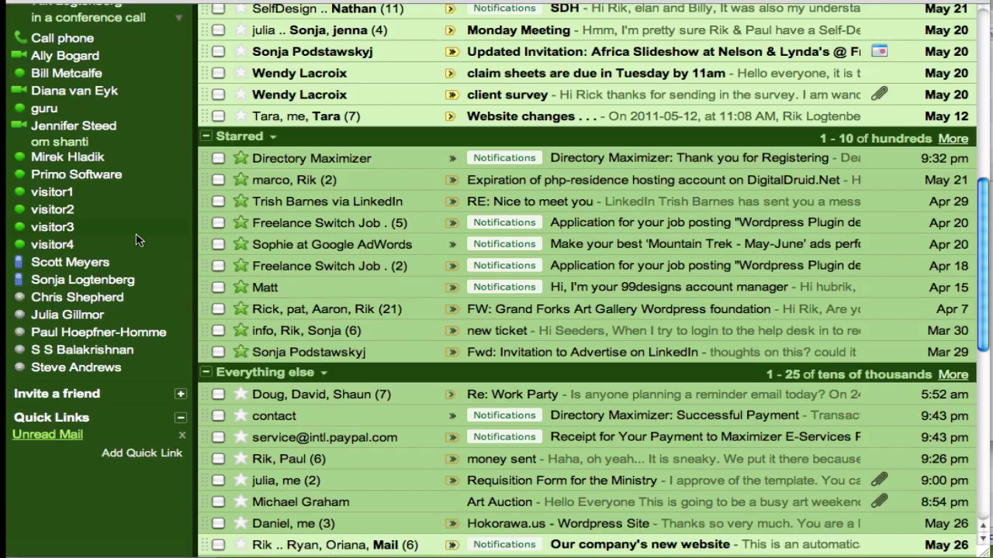
scroll(295, 328, up, 10)
scroll(304, 314, down, 4)
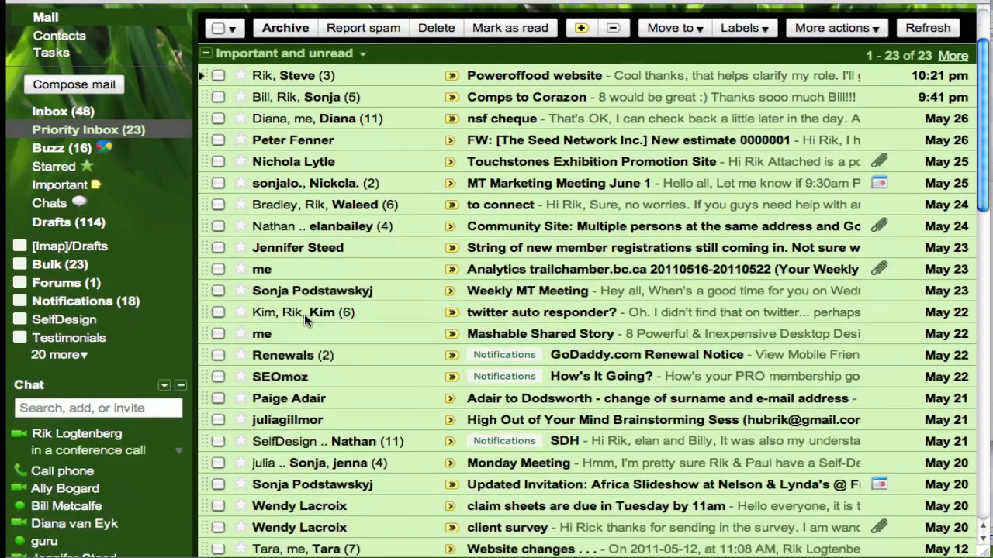
scroll(304, 310, up, 4)
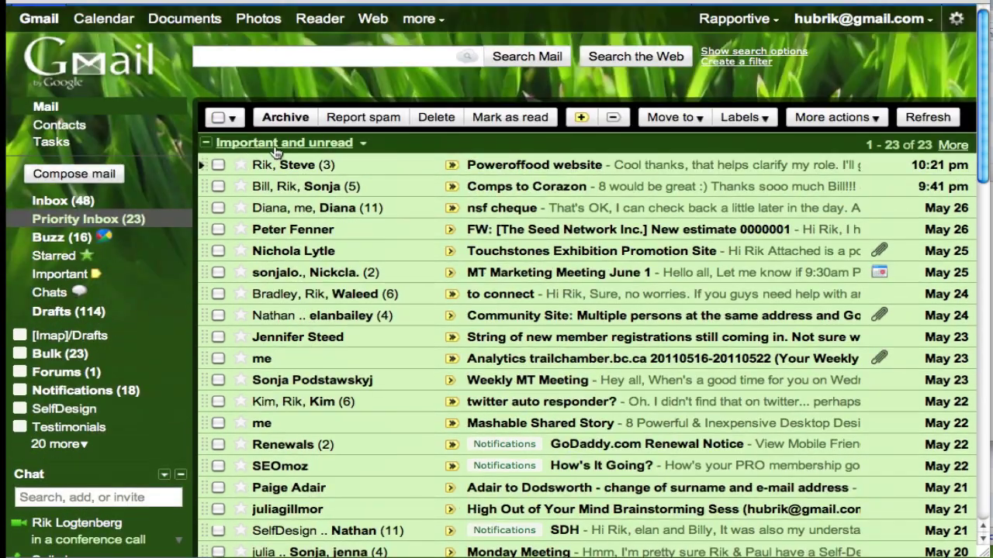
scroll(342, 260, down, 6)
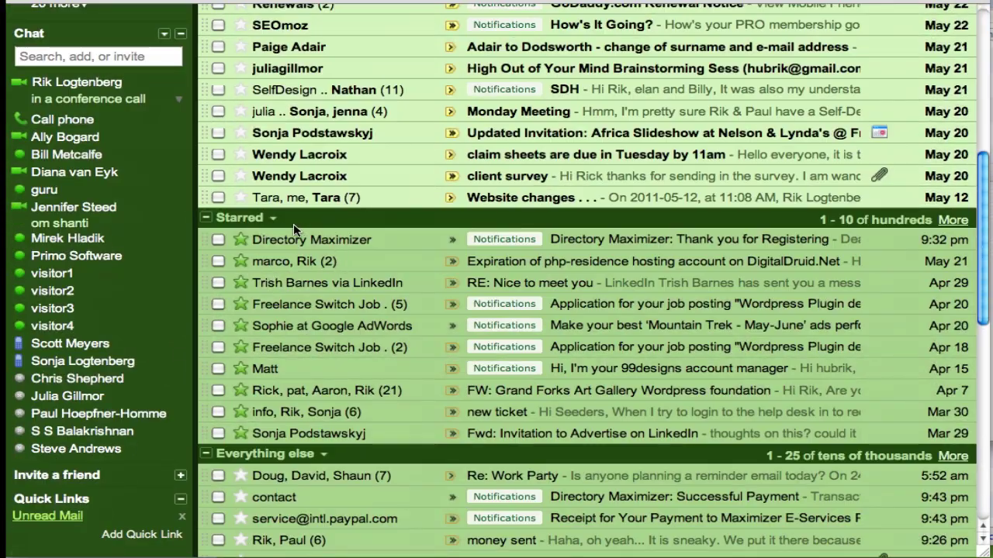
scroll(295, 363, down, 1)
scroll(297, 363, down, 1)
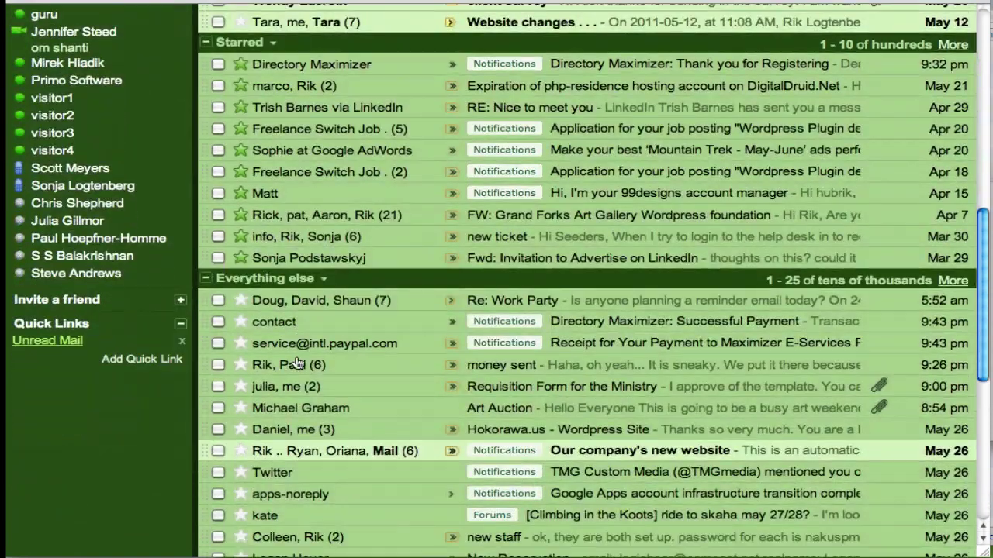
scroll(297, 362, down, 3)
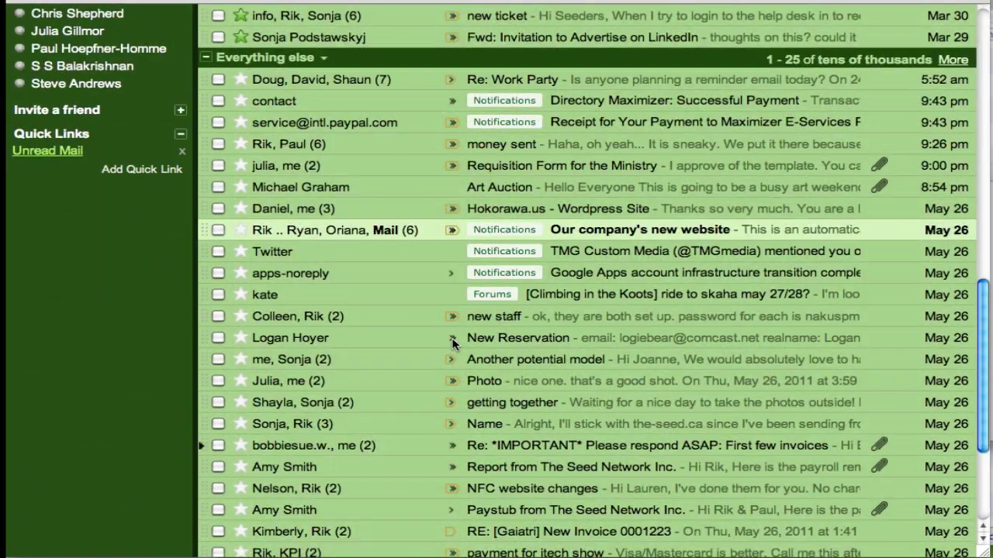
- Open the New Reservation message to view its importance marking options, and return to the start of the Priority Inbox
click(453, 344)
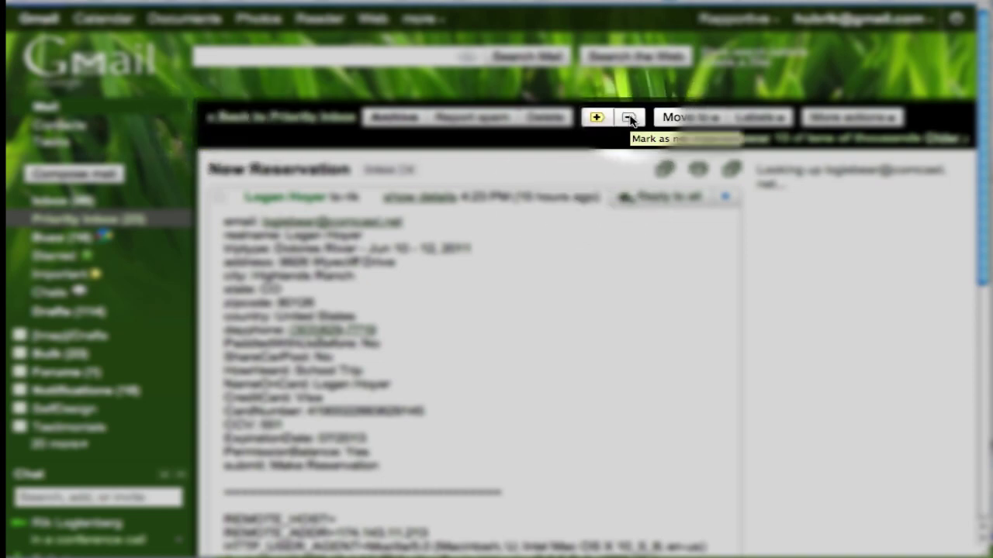
click(280, 119)
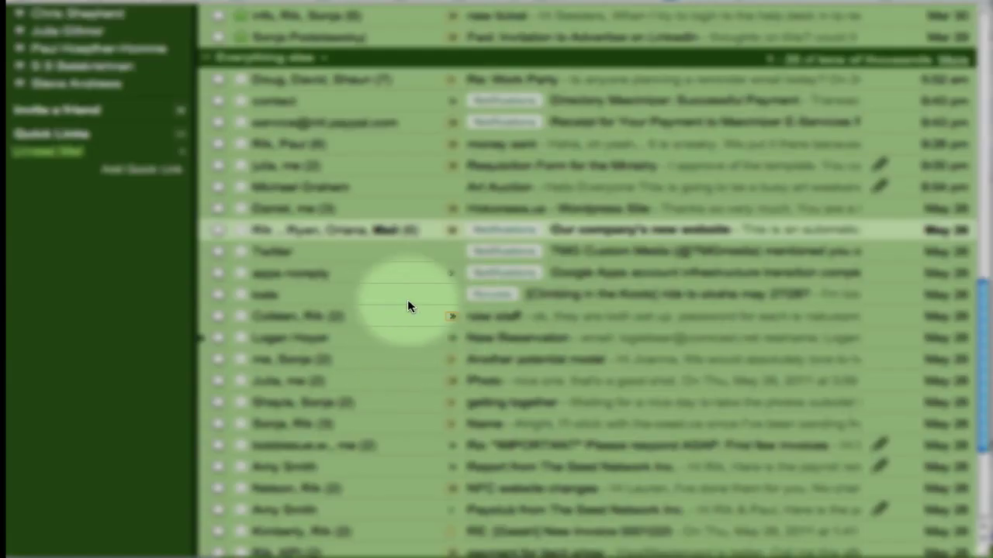
scroll(411, 324, up, 7)
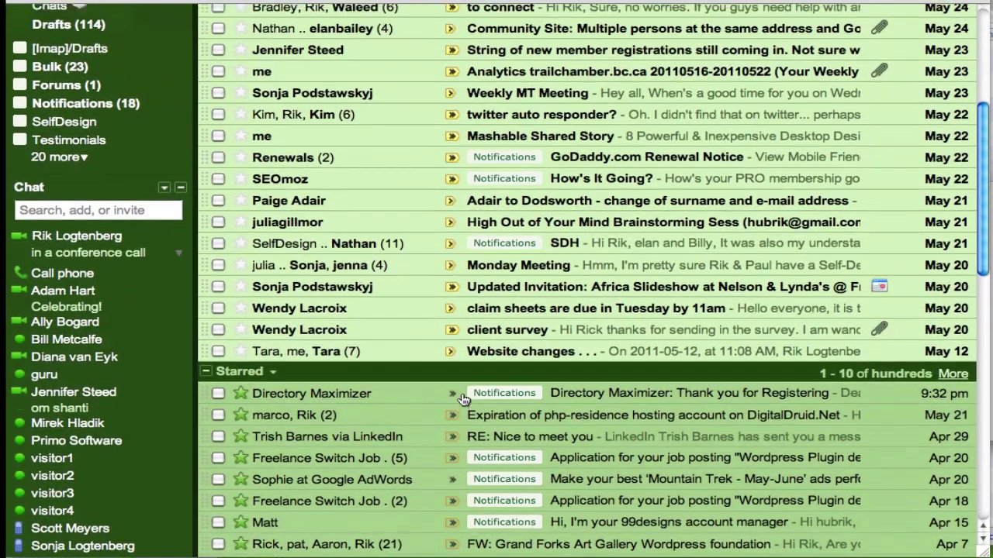
scroll(462, 399, up, 4)
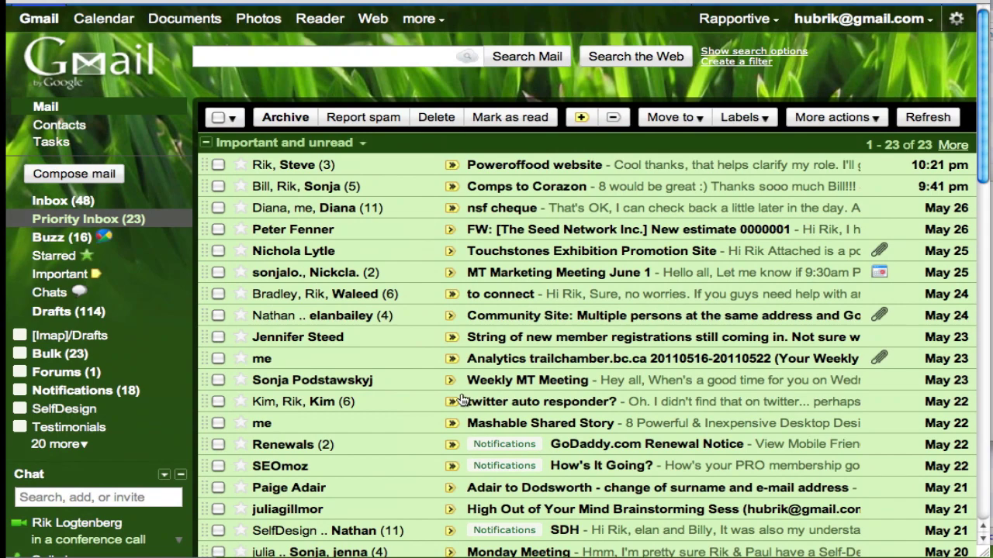
- Examine how the Priority Inbox groups messages, comparing the important unread, starred and remaining mail
scroll(457, 397, down, 4)
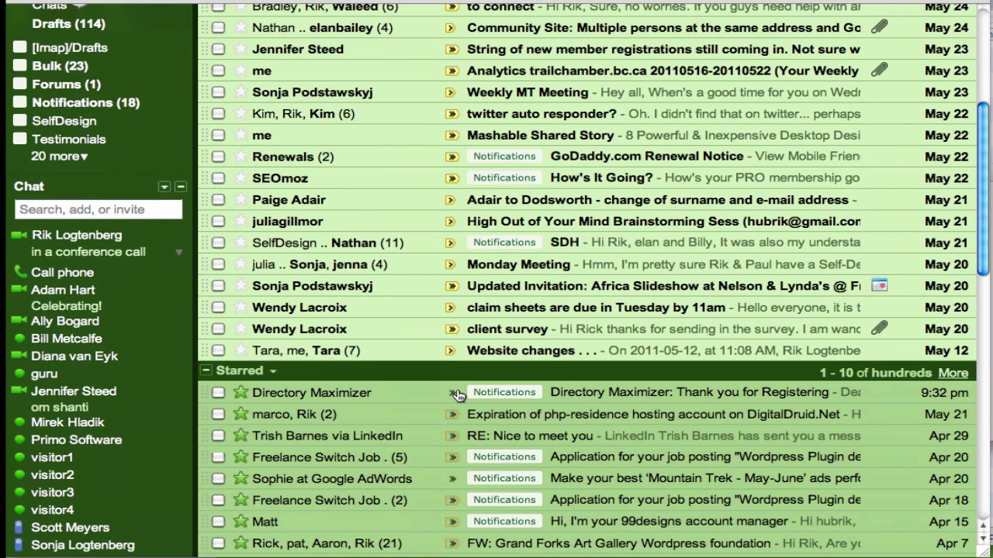
scroll(458, 396, down, 3)
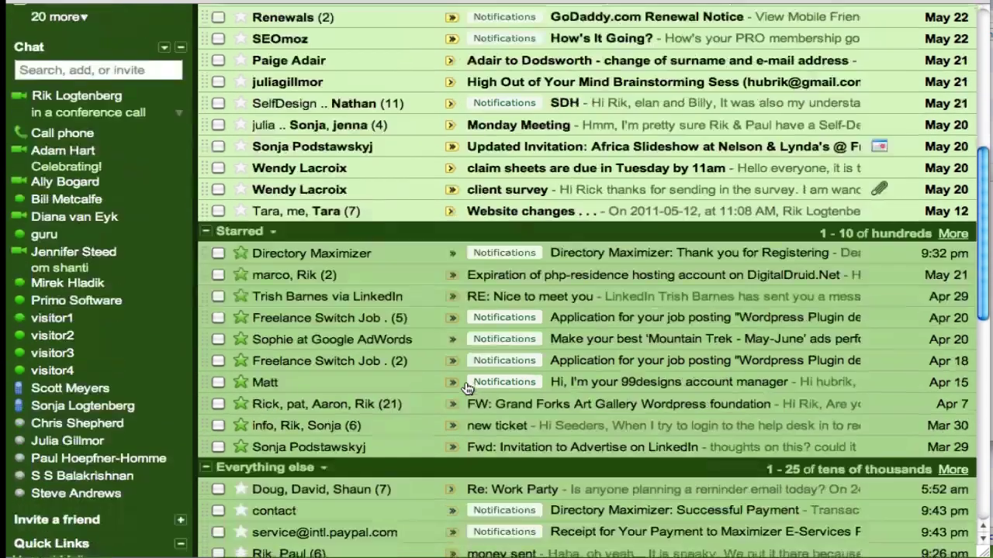
scroll(460, 388, down, 4)
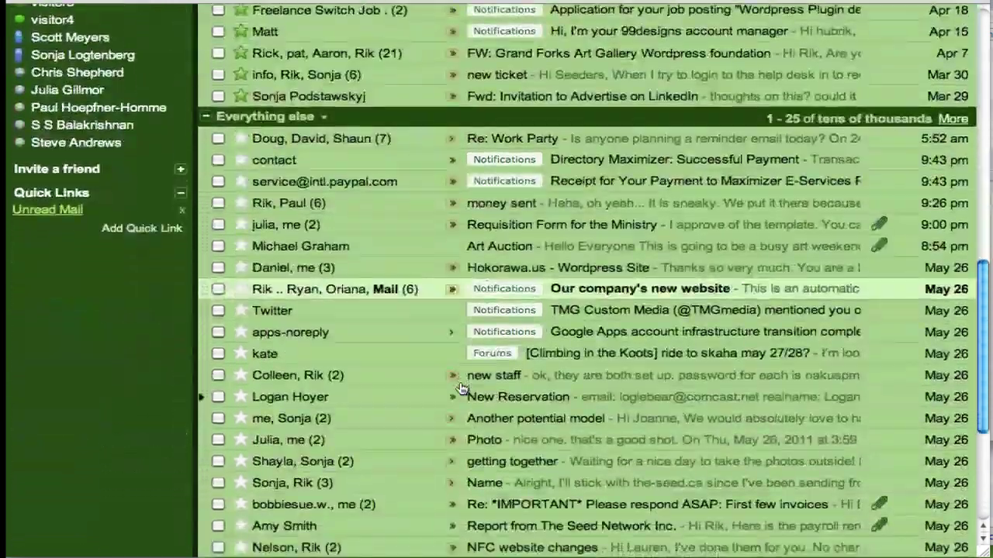
scroll(554, 339, down, 3)
scroll(553, 338, down, 1)
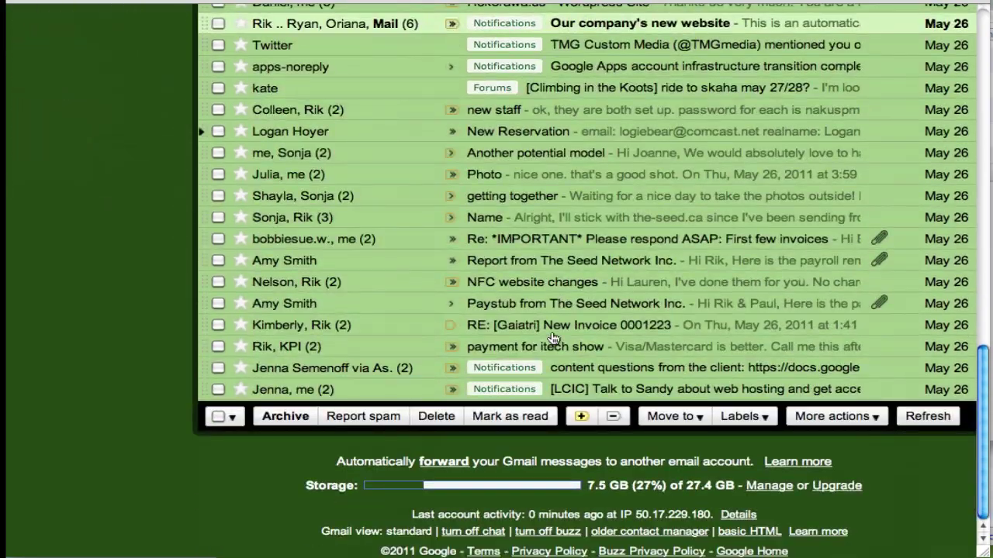
scroll(392, 188, up, 10)
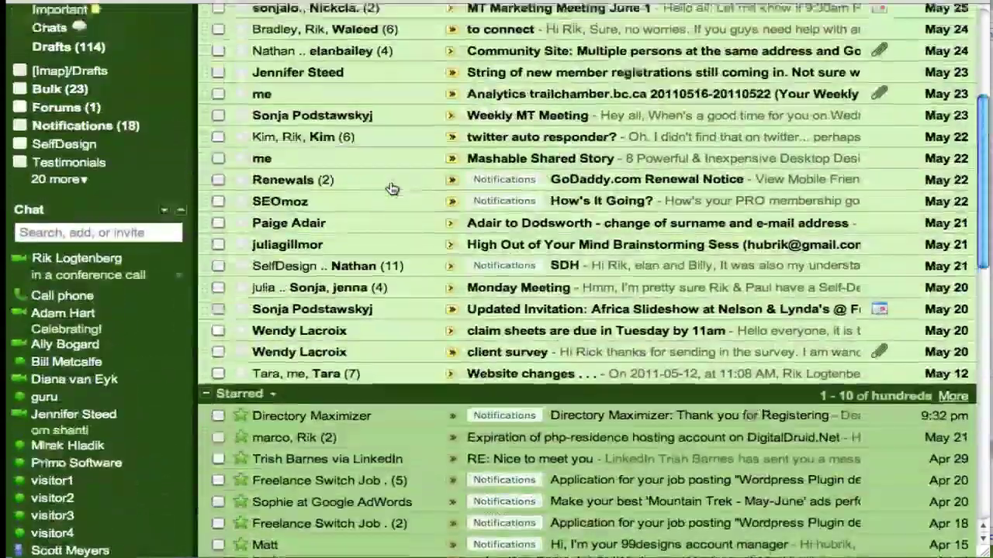
scroll(392, 188, up, 5)
scroll(391, 185, down, 3)
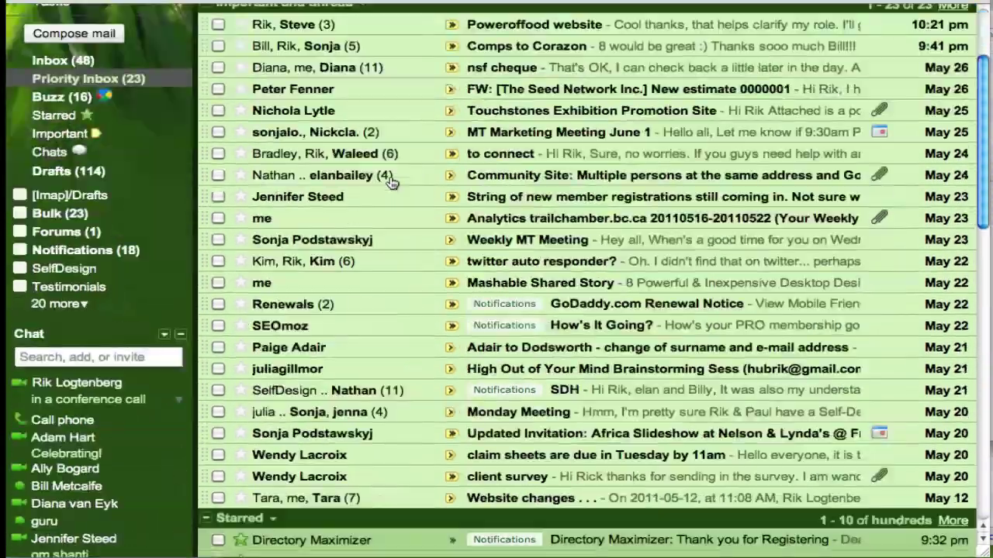
scroll(392, 182, down, 9)
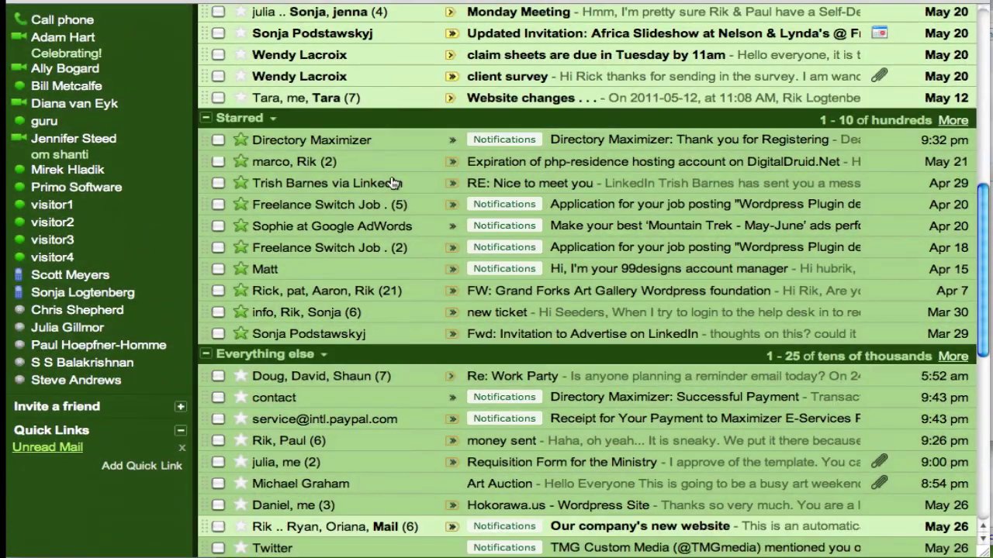
- Open the Unread Mail quick link and review the list of unread messages
mouse_move(385, 227)
click(61, 455)
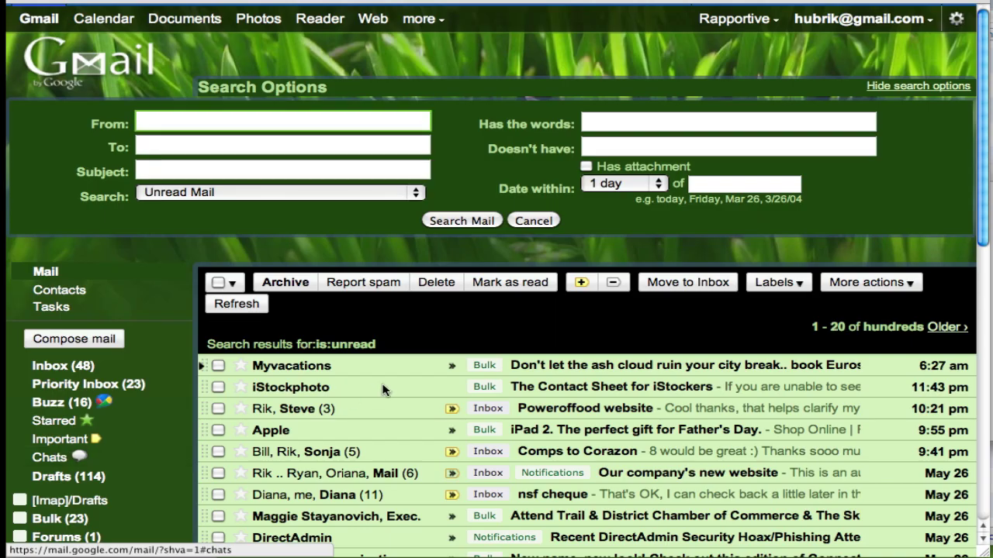
scroll(382, 390, down, 4)
scroll(382, 391, down, 5)
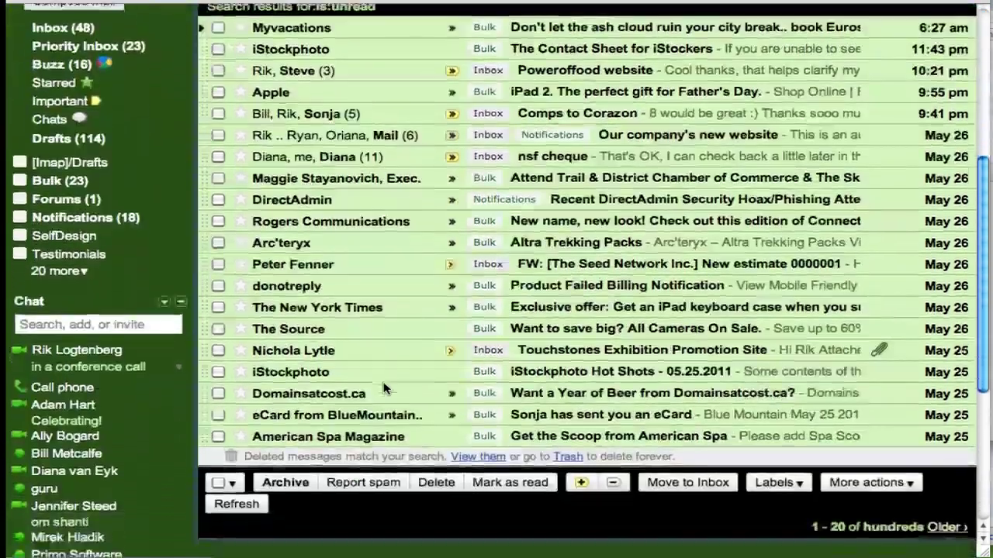
scroll(383, 390, down, 2)
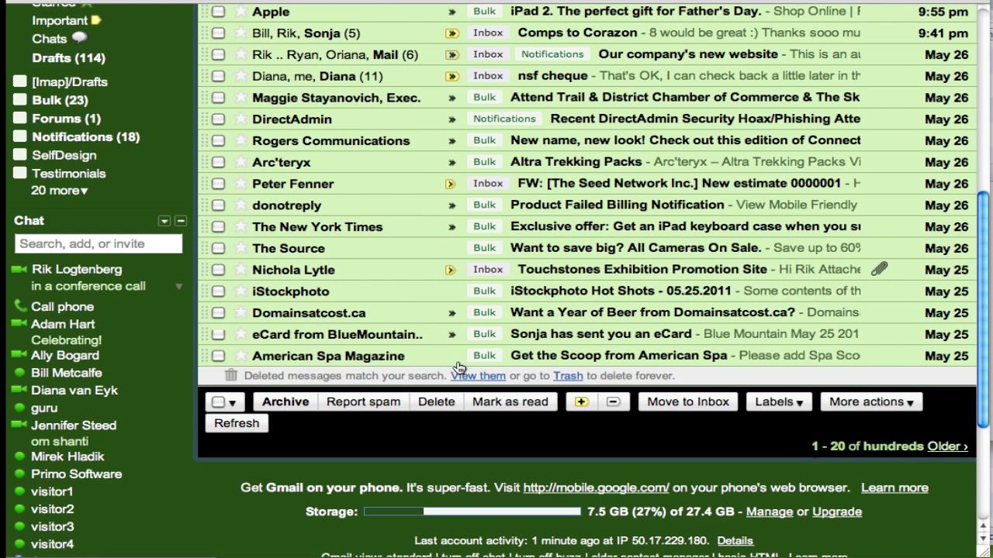
scroll(457, 367, up, 1)
scroll(458, 366, up, 3)
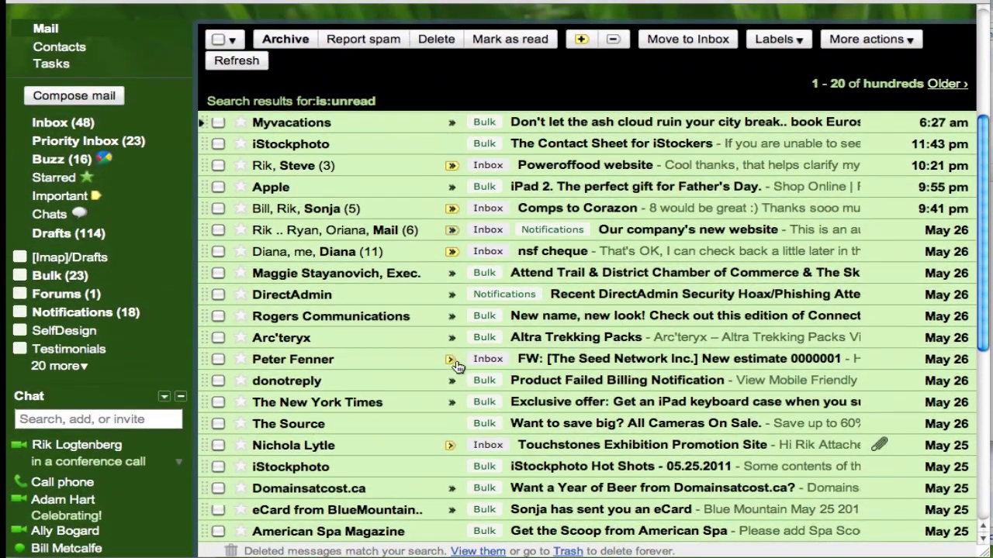
- Delete the unread bulk messages from Myvacations, iStockphoto (the newest one), Apple, Rogers Communications and Arc'teryx
click(218, 121)
click(218, 142)
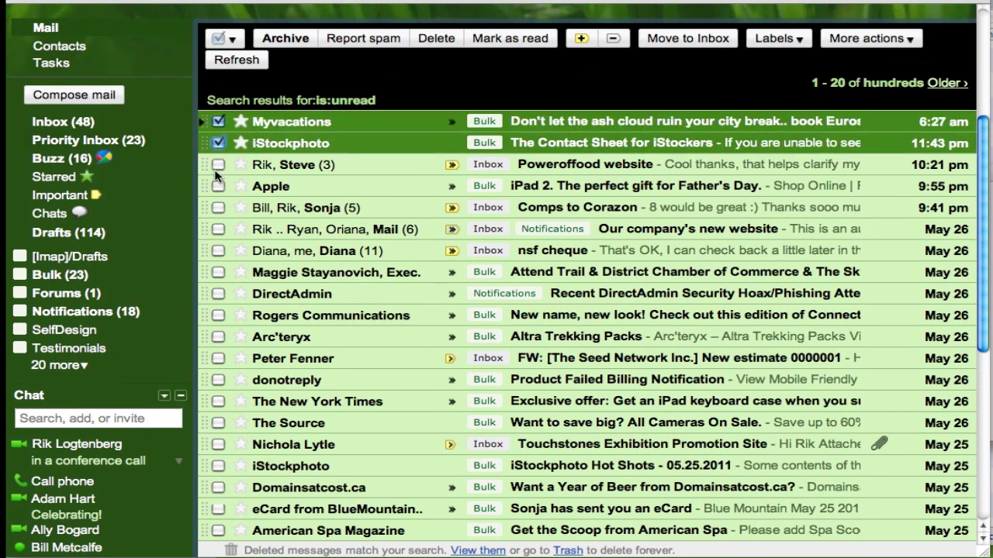
click(218, 187)
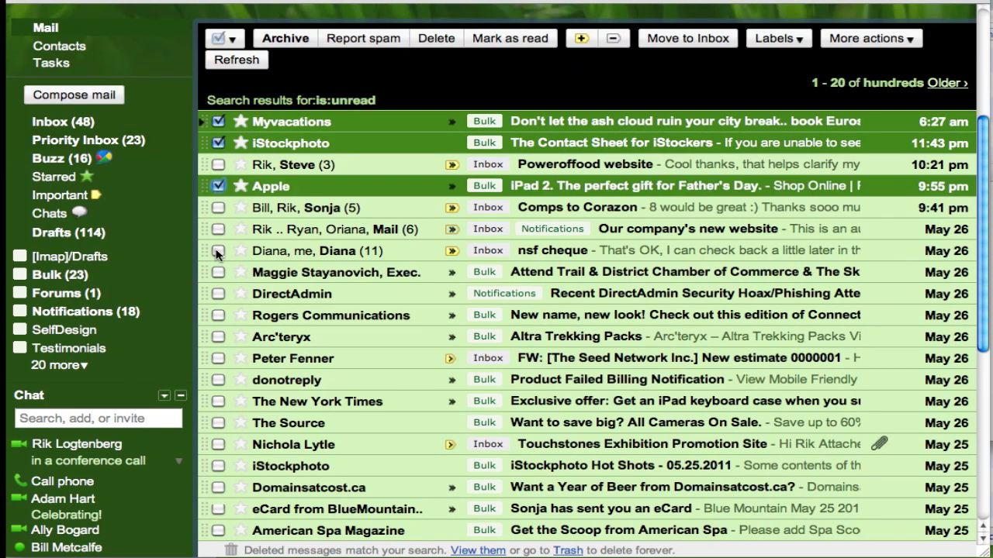
click(218, 316)
click(218, 336)
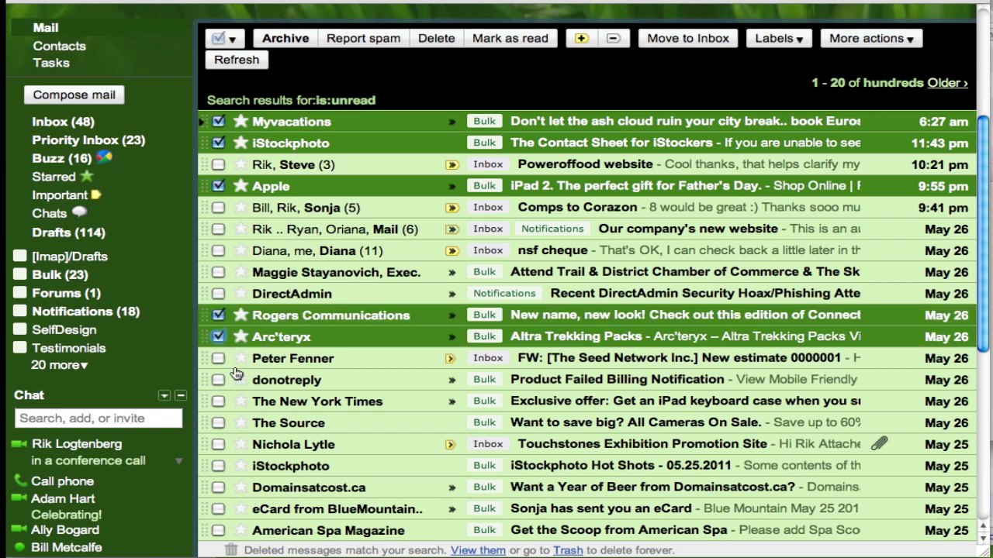
click(436, 38)
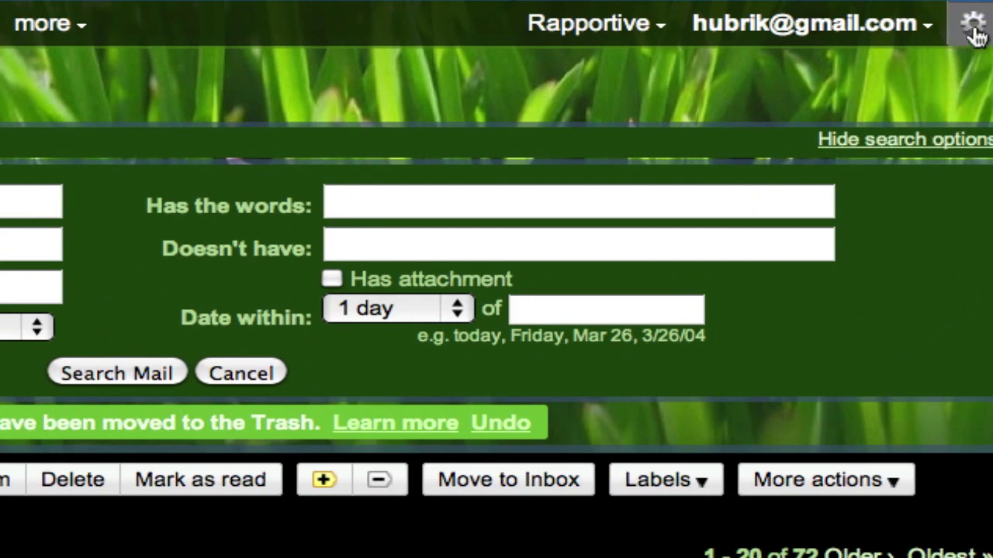
- Open the Labs section of the mail settings
click(973, 25)
click(931, 77)
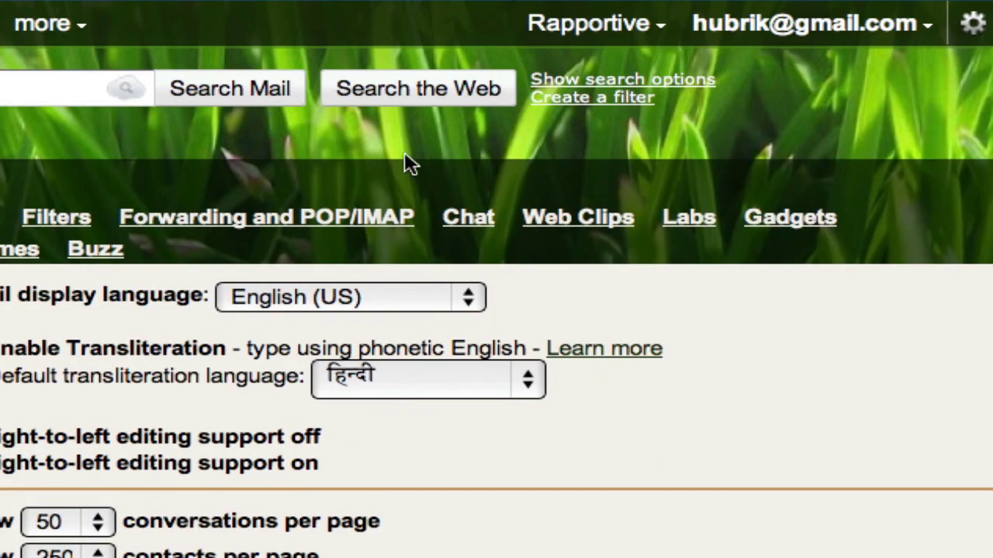
click(691, 222)
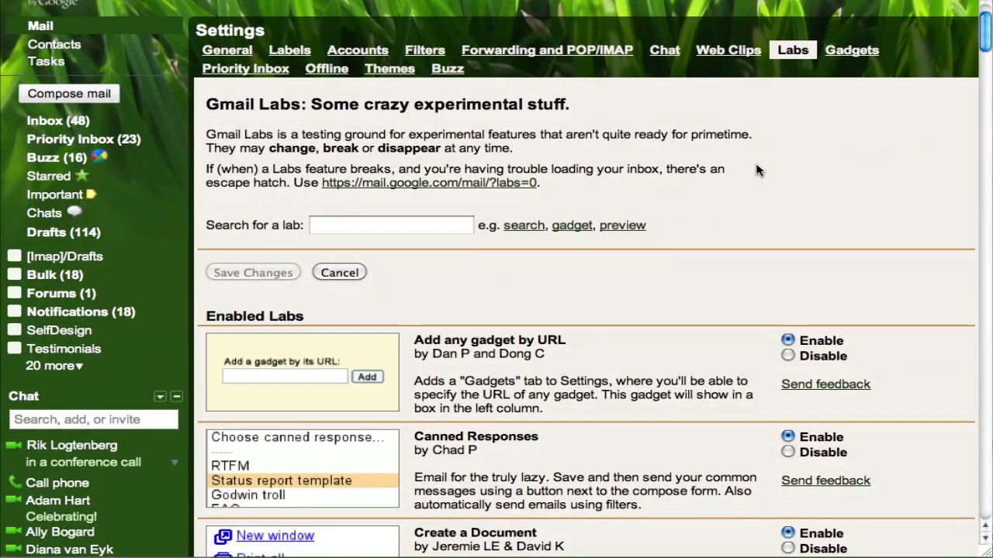
- Find the Quick Links lab by searching the page for "quic", and check its enable setting
key(super+f)
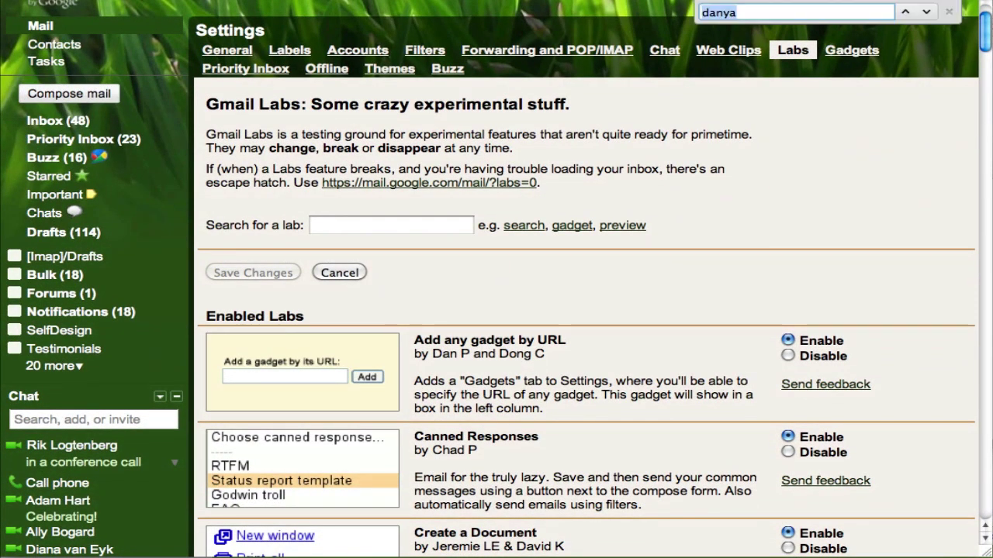
text(quic)
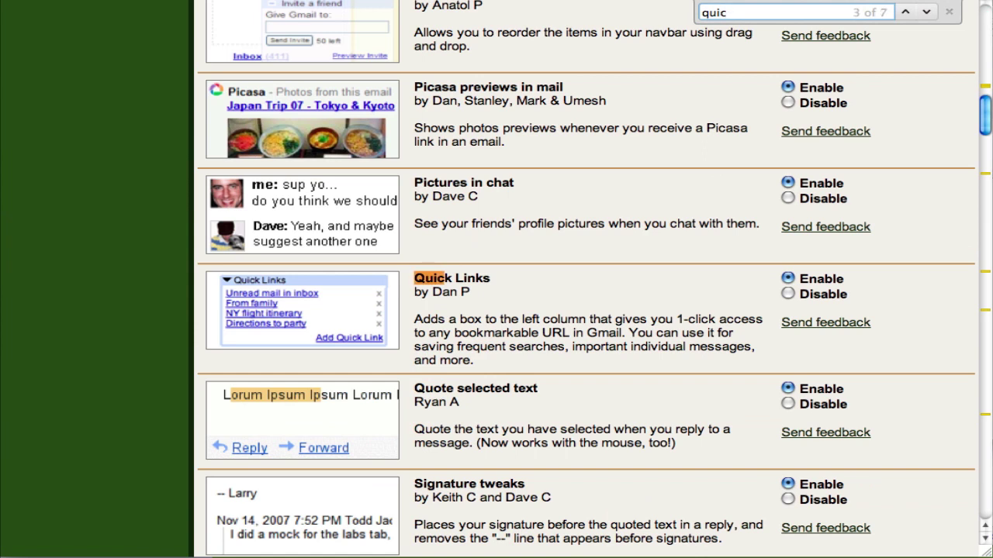
click(599, 284)
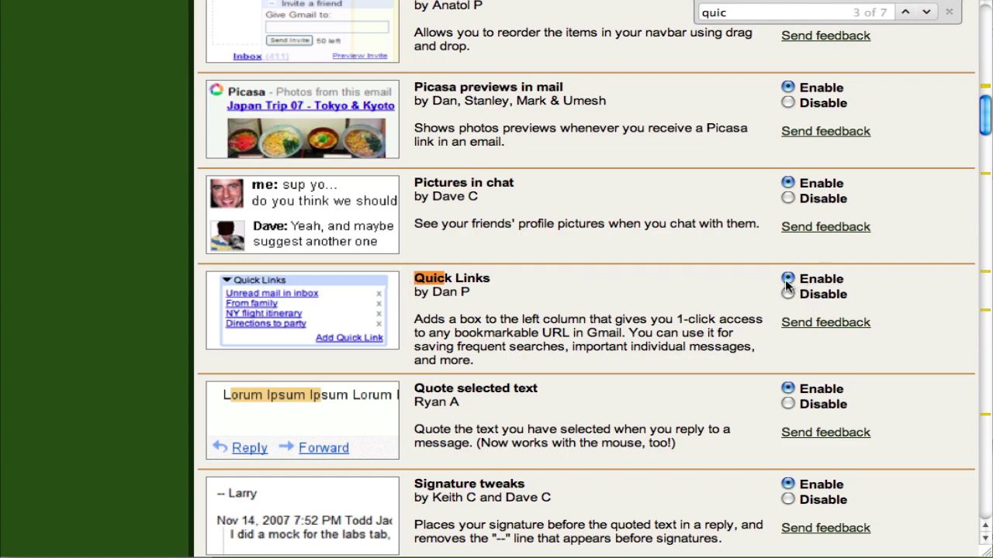
- Return to the Inbox and locate the Quick Links box with the Unread Mail link below the chat list
scroll(727, 331, up, 10)
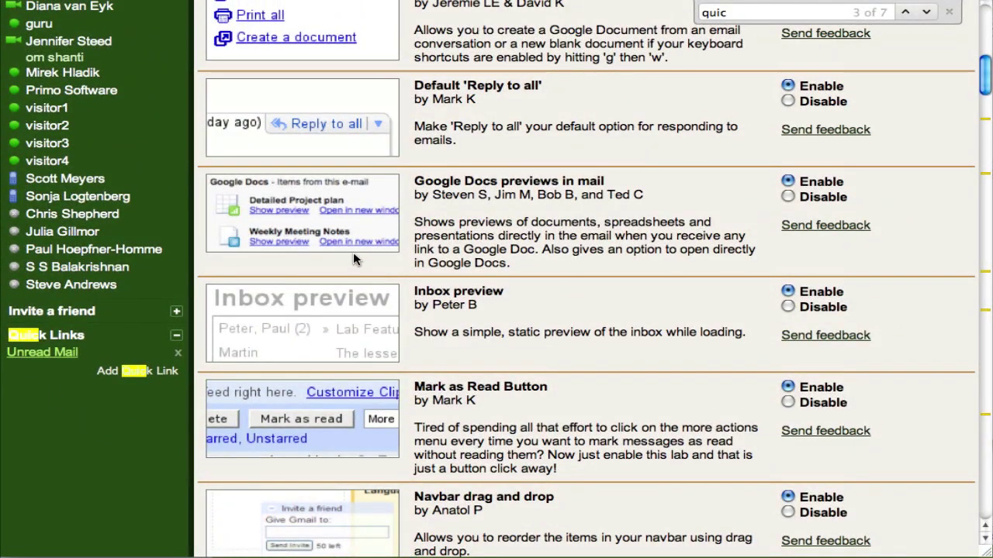
scroll(353, 252, up, 15)
click(39, 197)
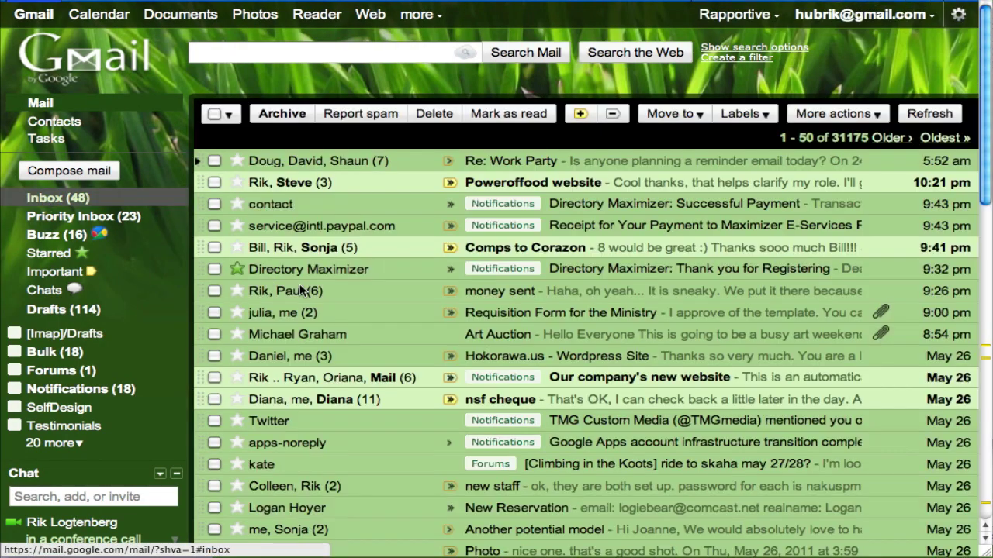
scroll(194, 202, down, 10)
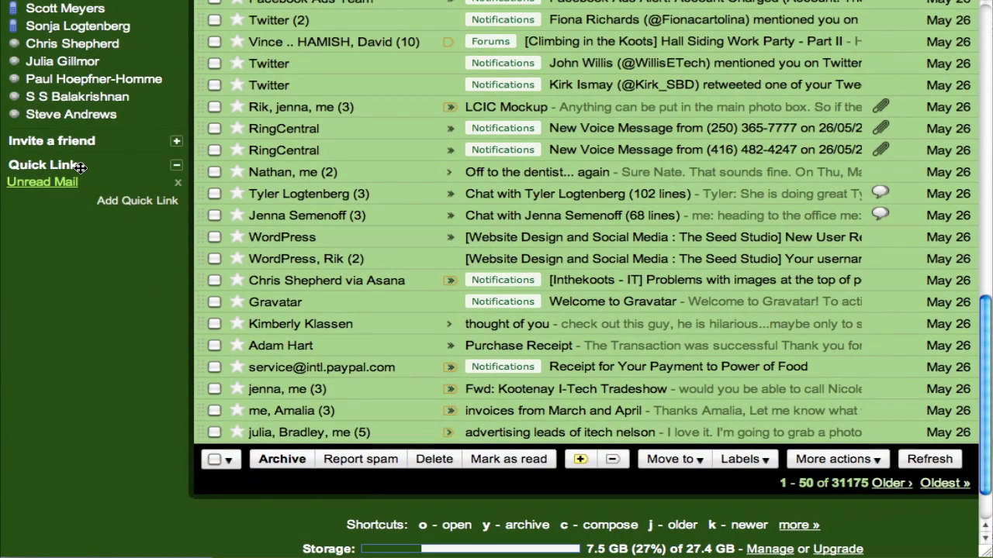
scroll(81, 168, up, 2)
drag(71, 240, 71, 261)
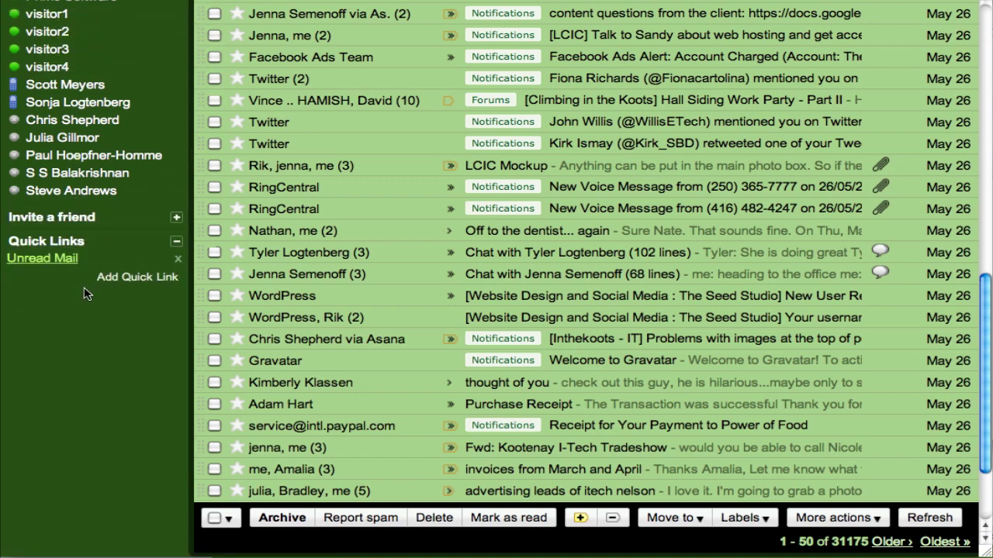
scroll(415, 392, up, 1)
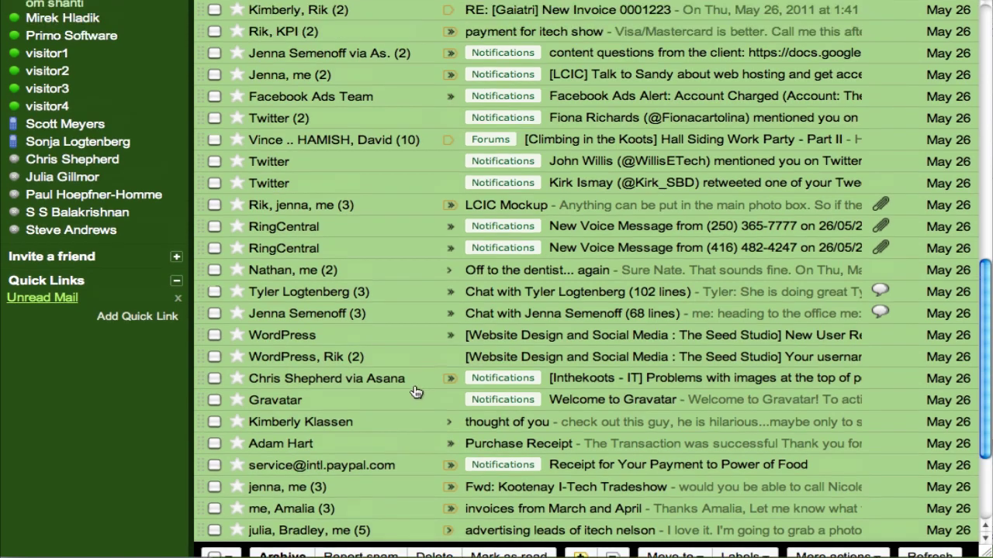
- Run an advanced search with the search scope set to Unread Mail
scroll(415, 392, up, 20)
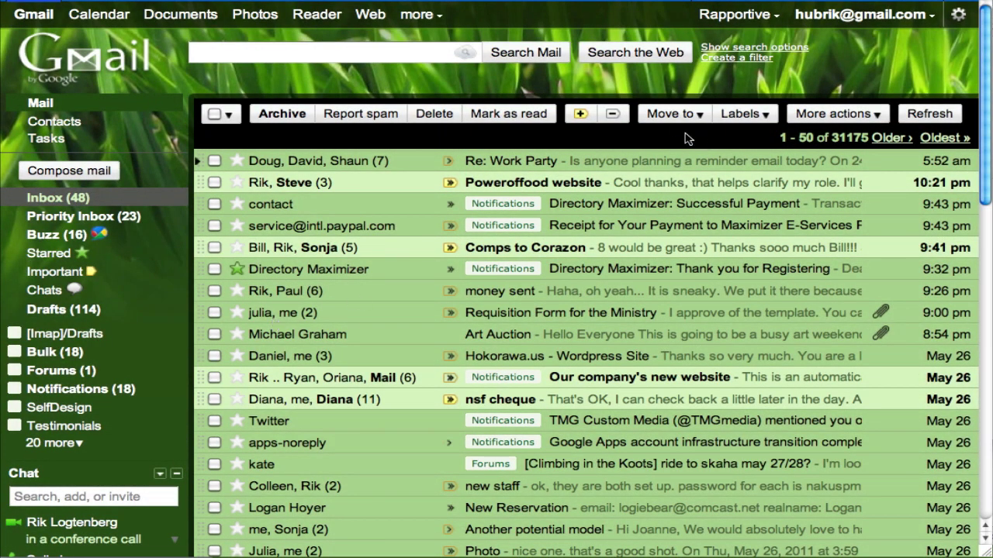
click(784, 49)
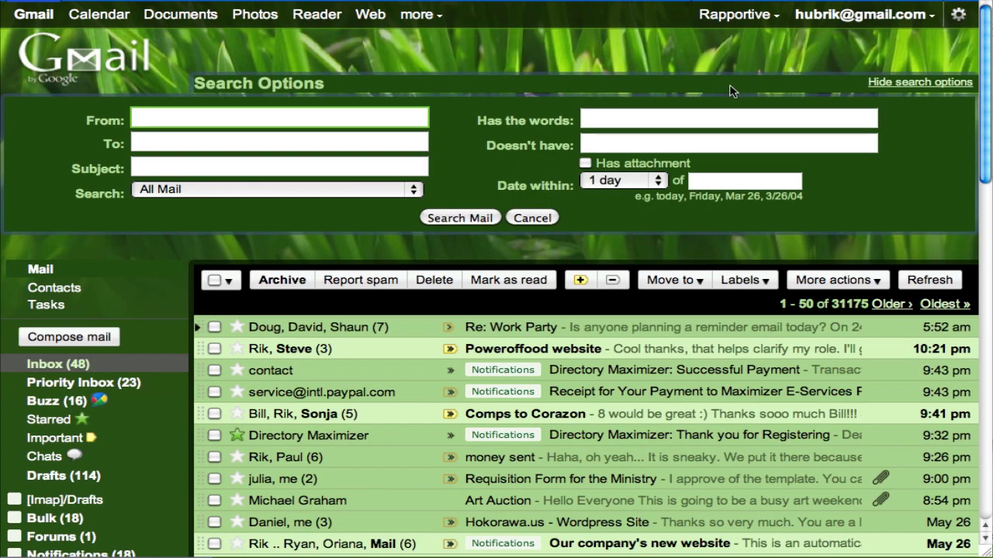
click(412, 190)
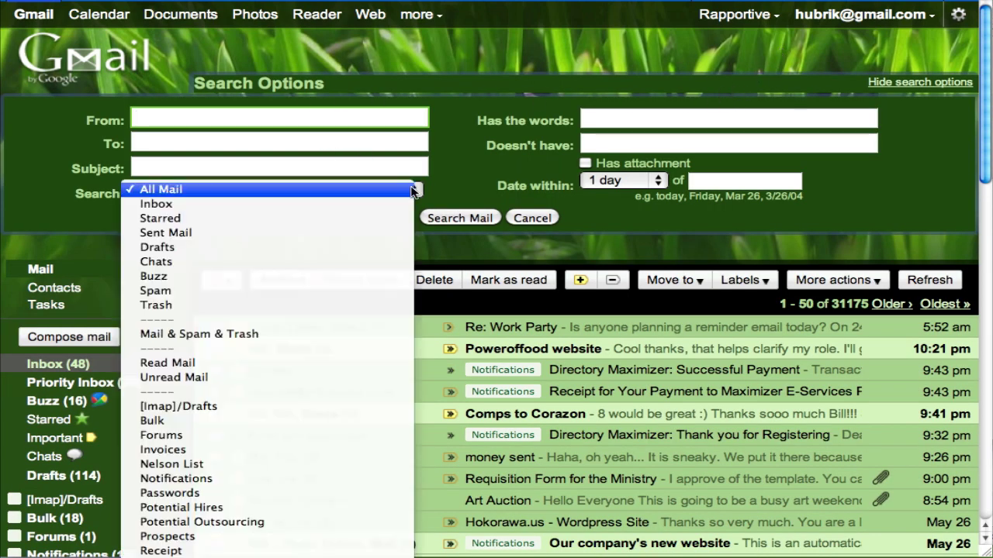
click(273, 377)
click(459, 220)
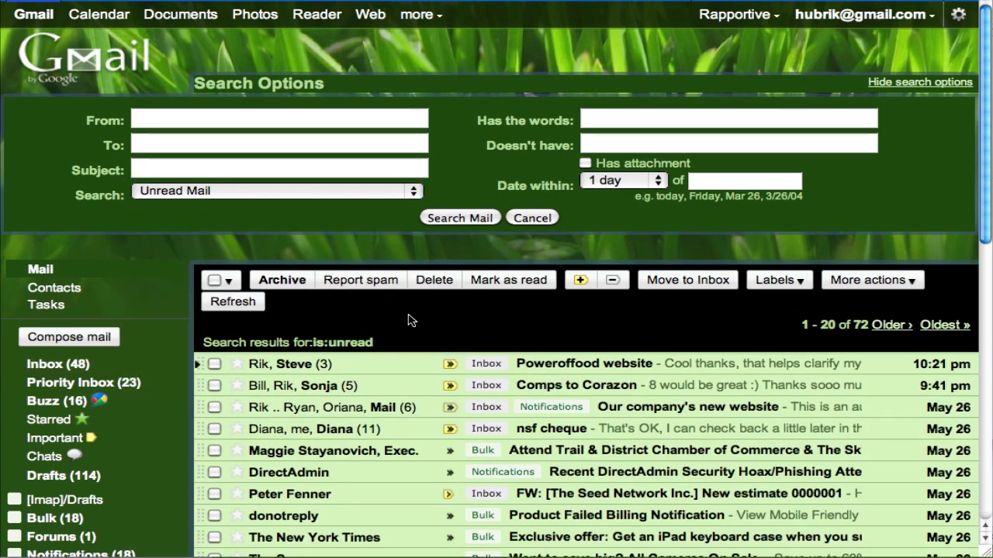
scroll(411, 320, down, 10)
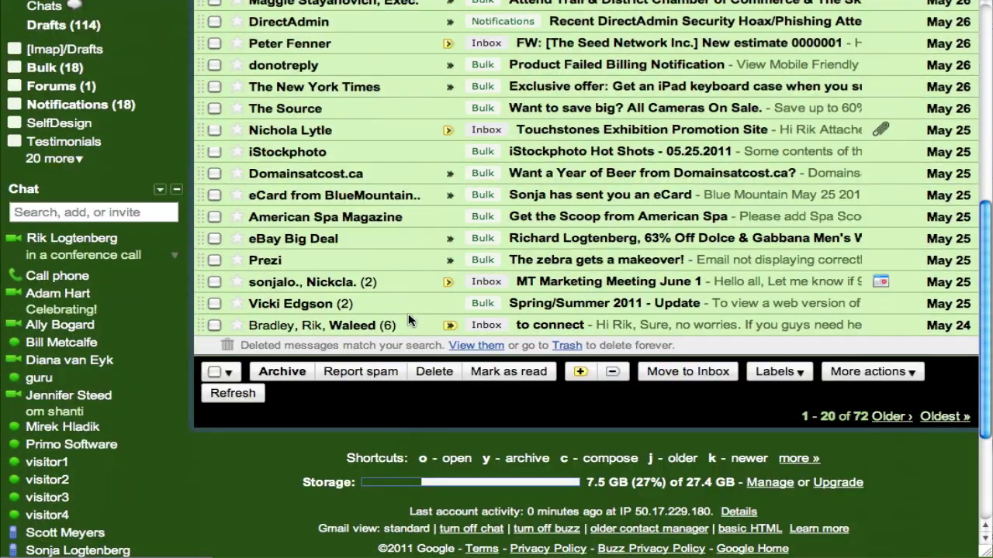
scroll(409, 320, up, 10)
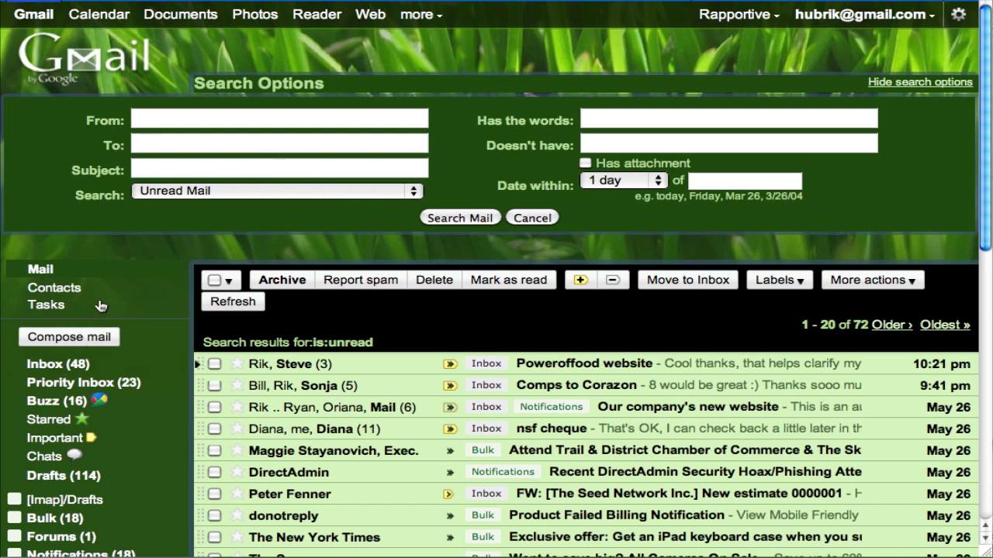
click(153, 144)
click(139, 120)
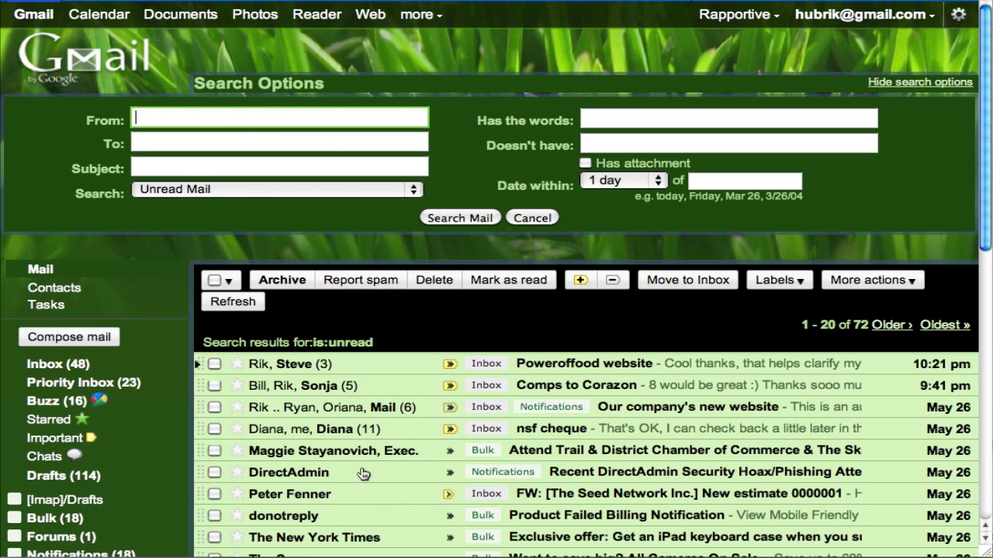
- Add a quick link for the current unread search view, titled "Unread Mail -2"
scroll(363, 474, down, 1)
scroll(363, 474, down, 8)
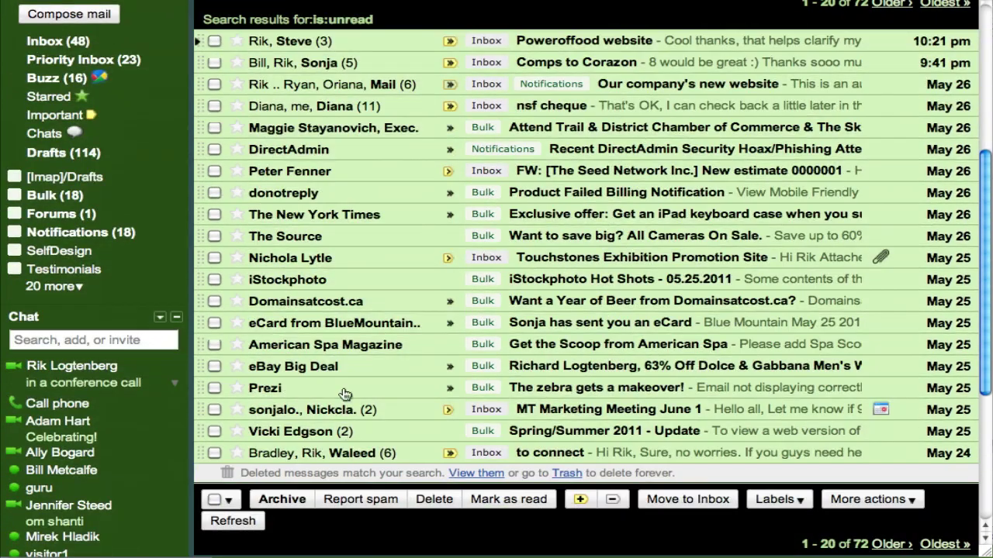
scroll(296, 354, down, 3)
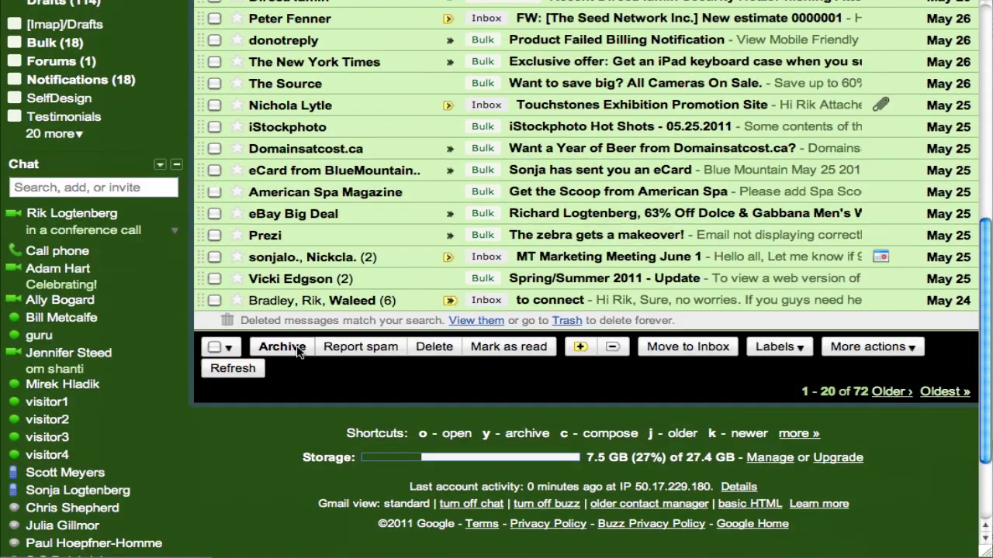
scroll(302, 320, down, 3)
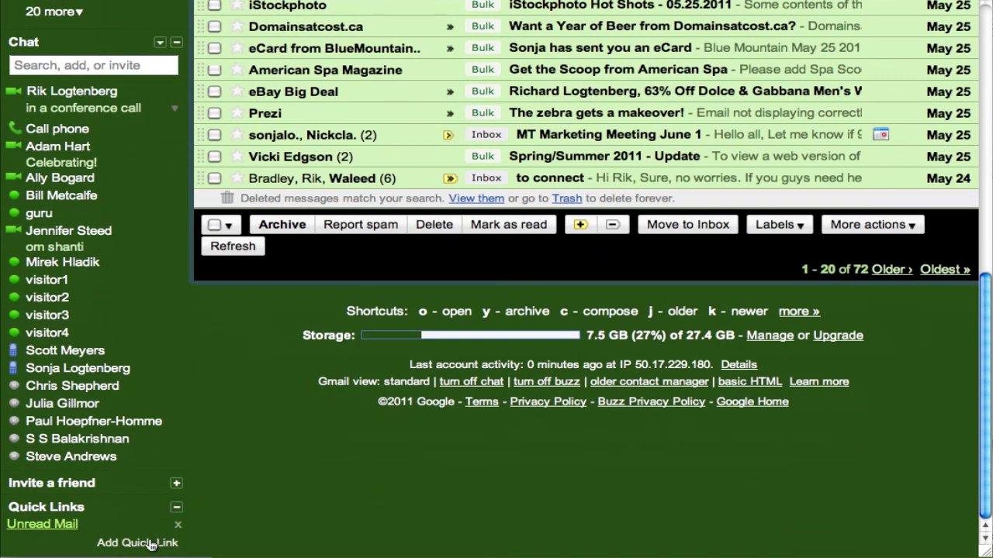
click(146, 544)
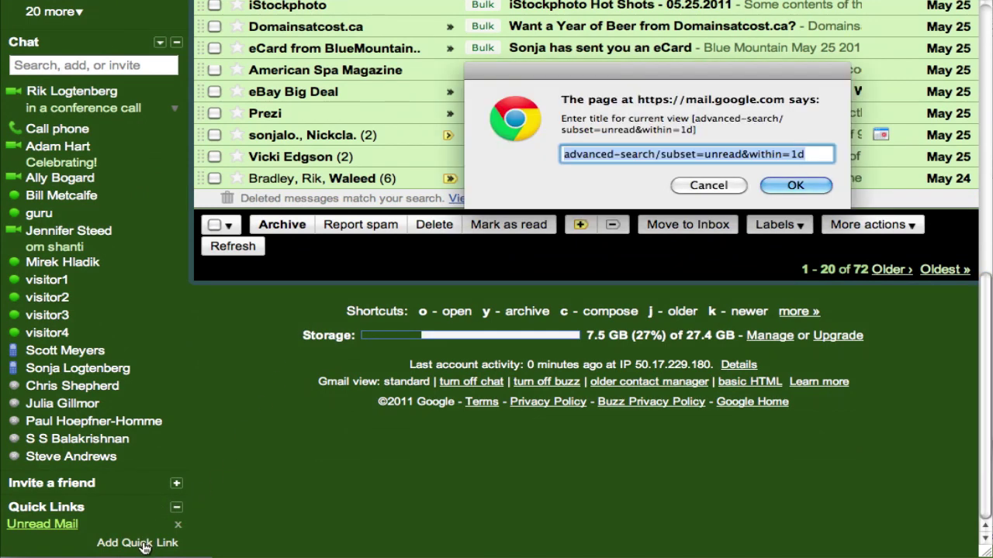
text(UNread Mail)
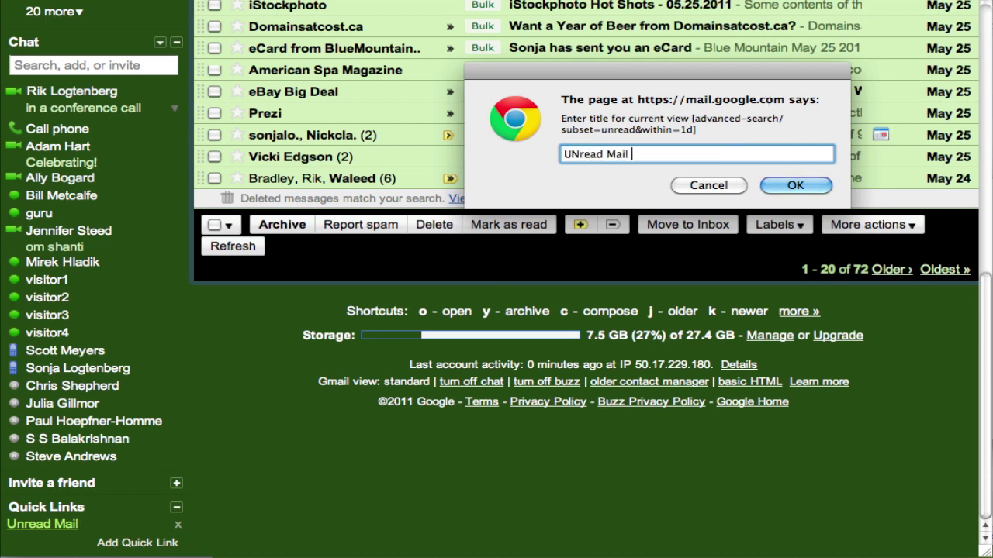
text( -2)
click(562, 155)
key(Right)
key(shift+Right)
text(n)
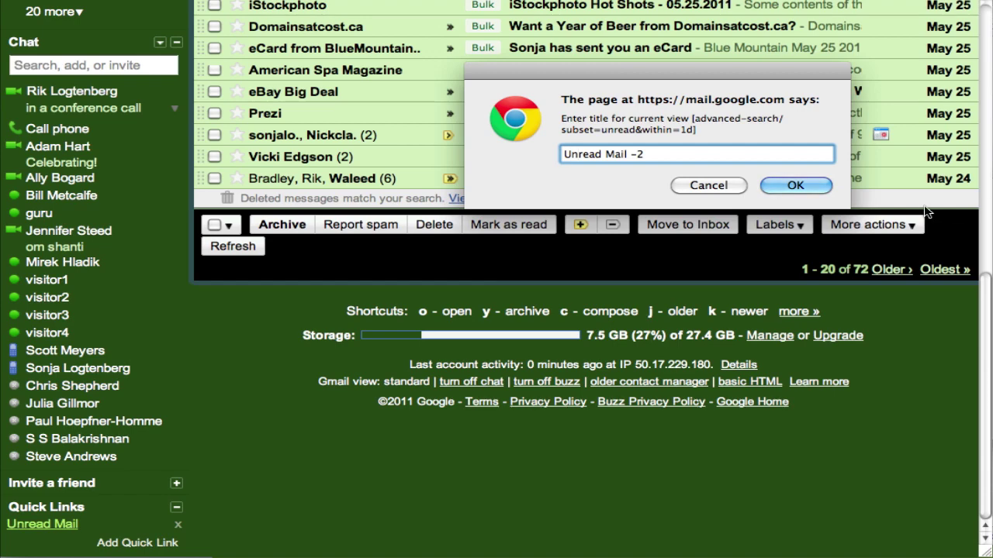
click(775, 185)
- Open the "Unread Mail -2" quick link and look over its message list
scroll(135, 463, down, 1)
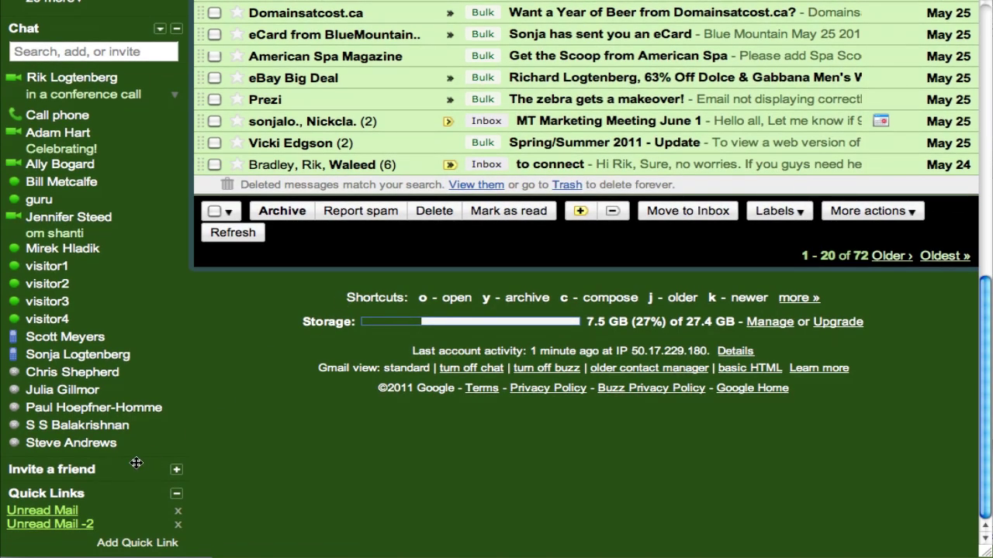
click(56, 525)
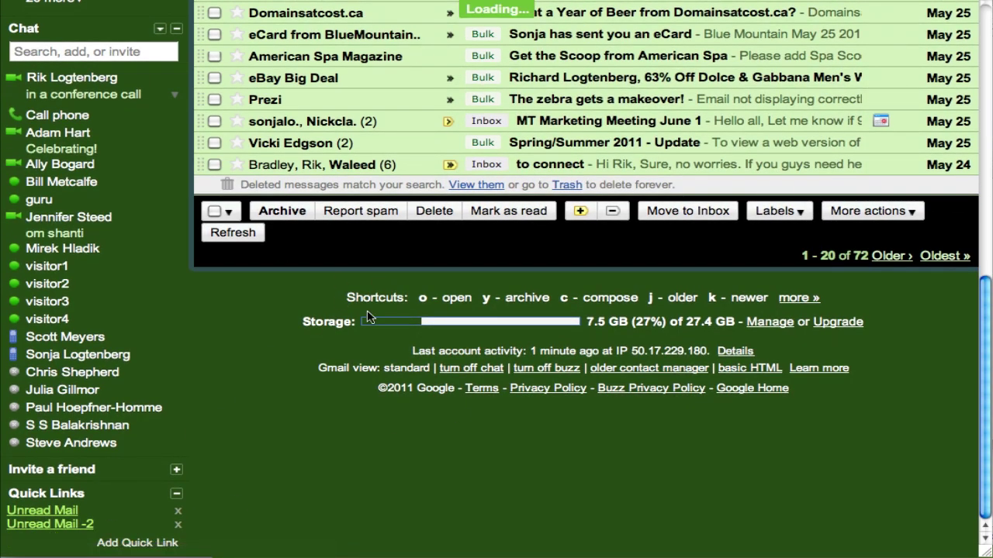
scroll(371, 318, down, 10)
scroll(371, 318, up, 4)
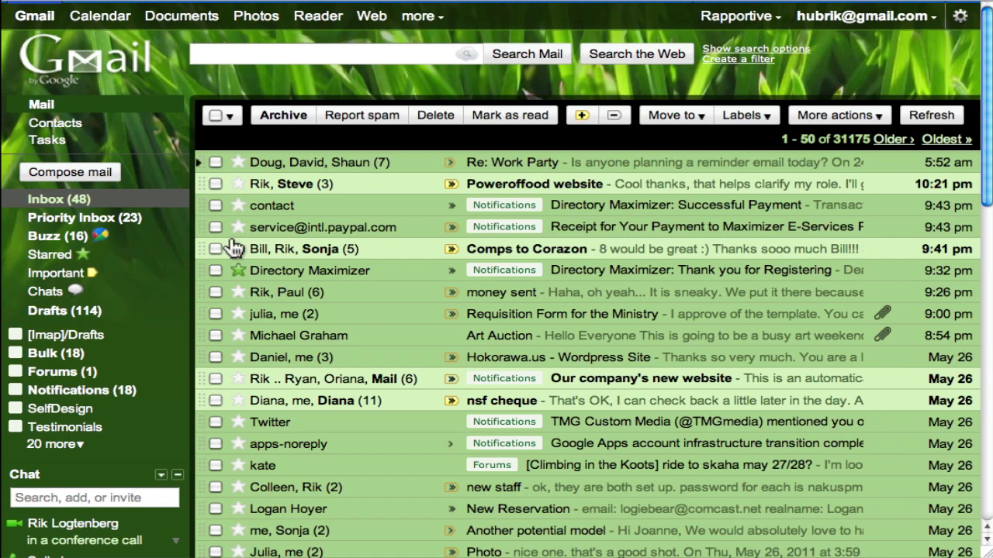
- Bring up the unread mail list from the Inbox through the Quick Links box and review its messages
scroll(90, 410, down, 8)
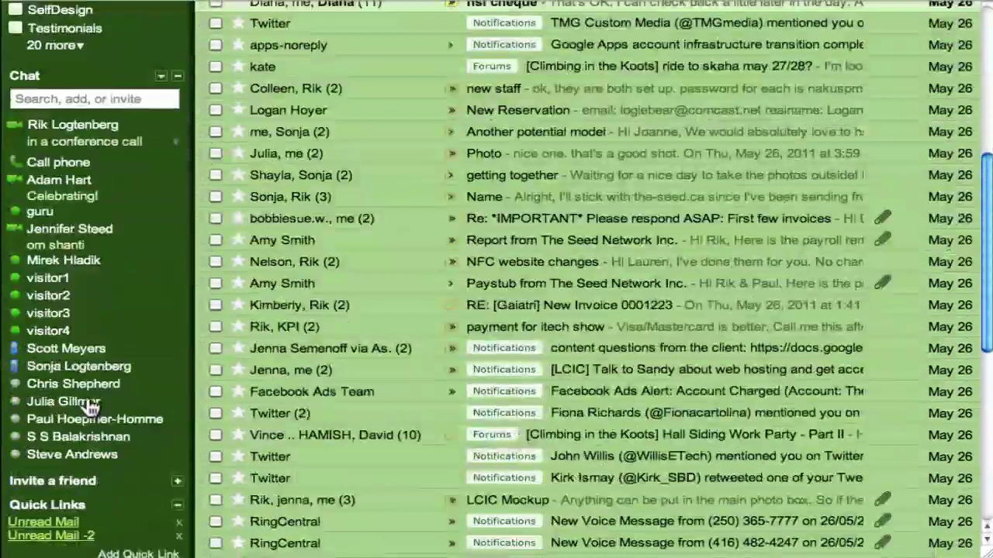
click(56, 354)
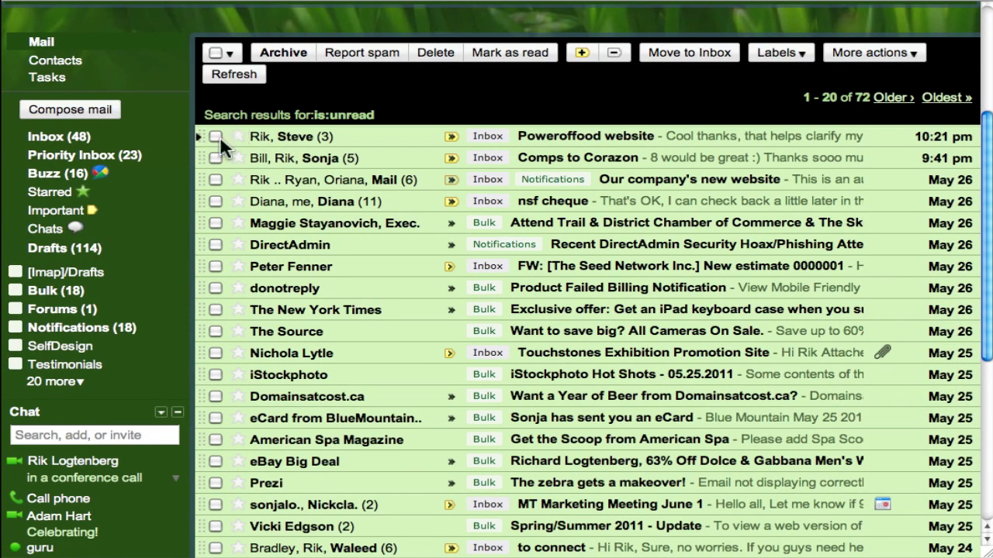
scroll(224, 245, down, 2)
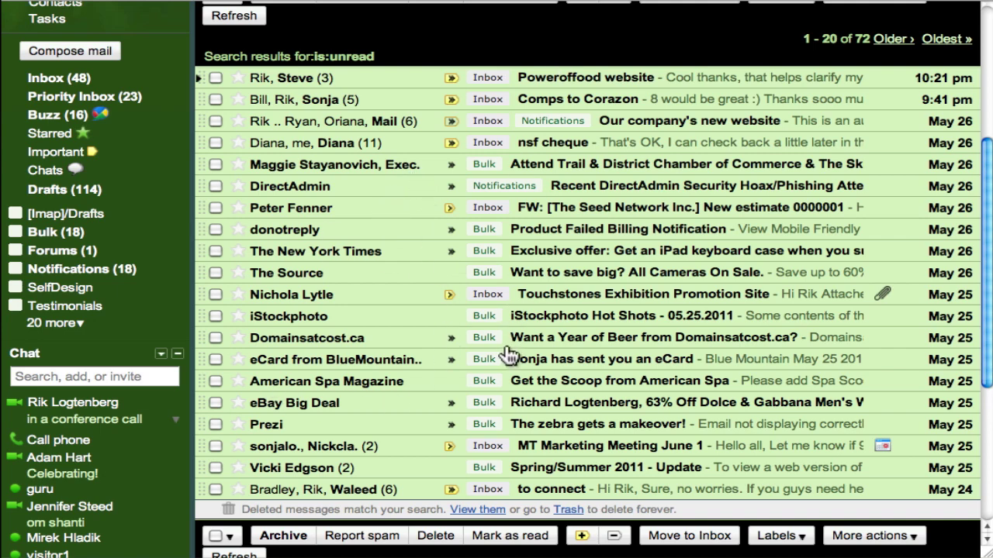
- View the All Mail list from the additional labels, and switch to the Priority Inbox
click(56, 324)
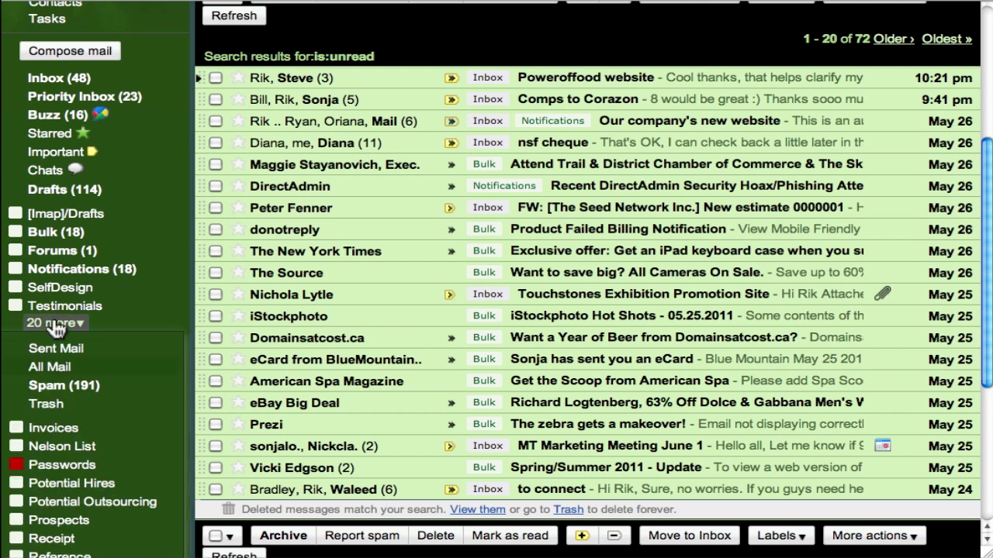
click(53, 369)
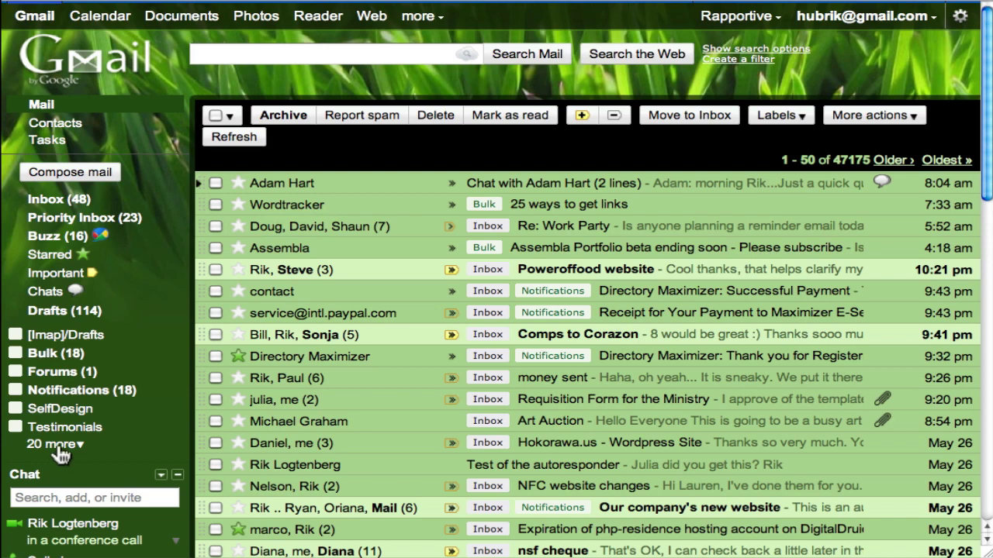
click(85, 217)
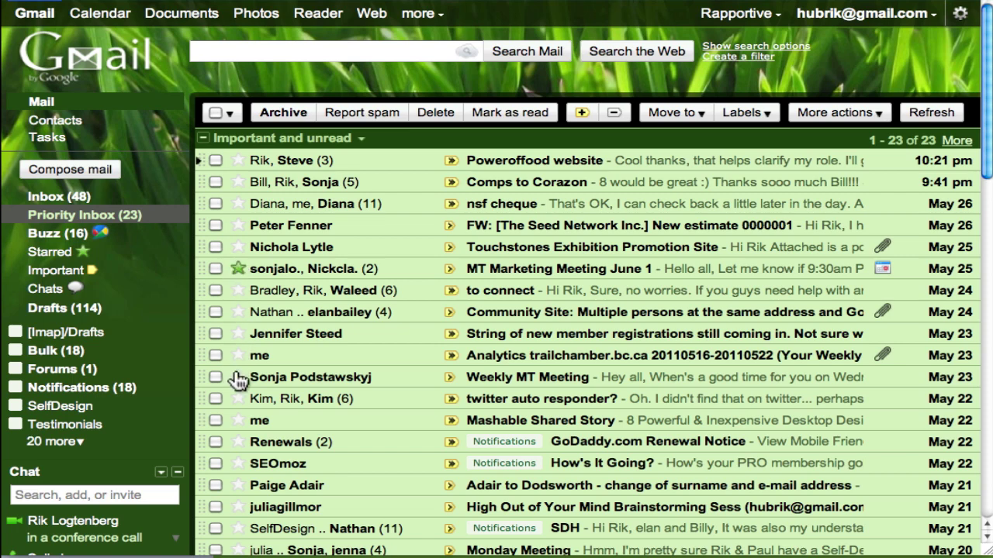
- Remove the star from the MT Marketing Meeting June 1 conversation, and read the Comps to Corazon conversation before returning to the Priority Inbox
click(238, 269)
click(238, 377)
click(500, 184)
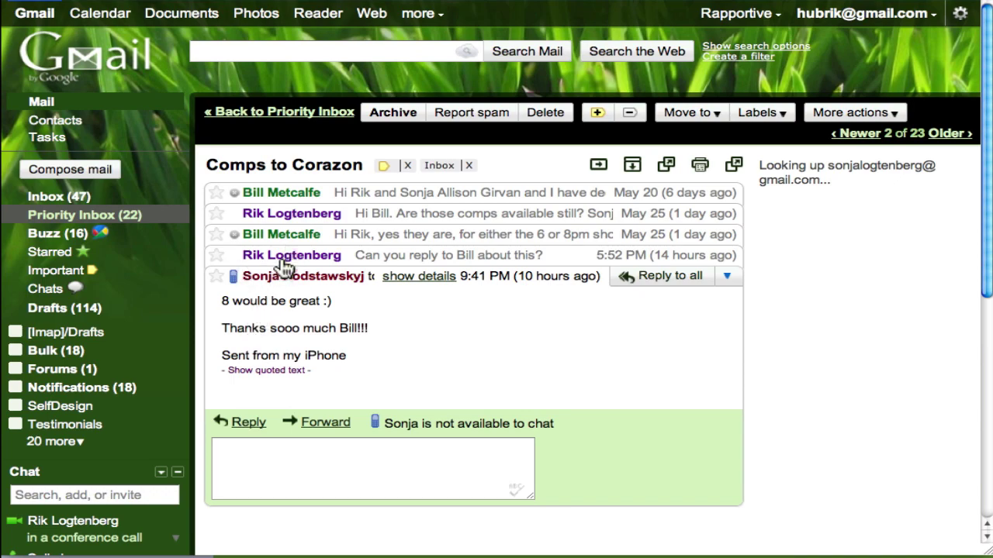
click(284, 114)
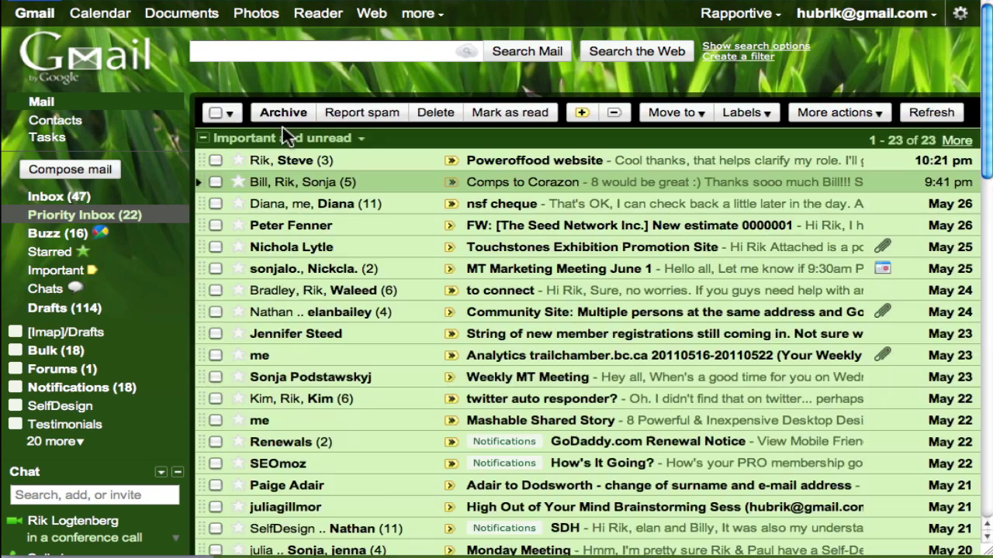
- Read and star the Touchstones Exhibition Promotion Site message, and return to the Priority Inbox
key(j)
key(j)
key(j)
key(o)
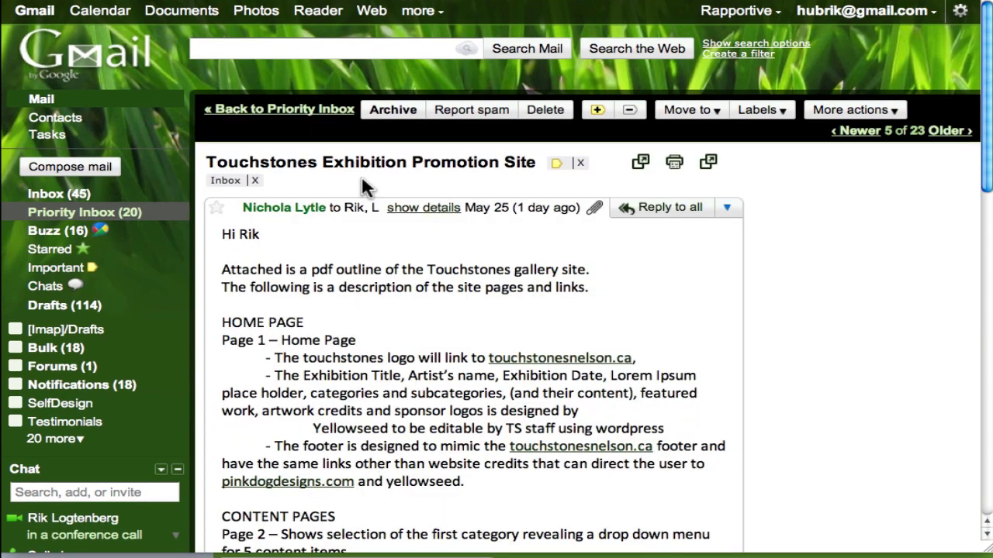
scroll(347, 286, down, 5)
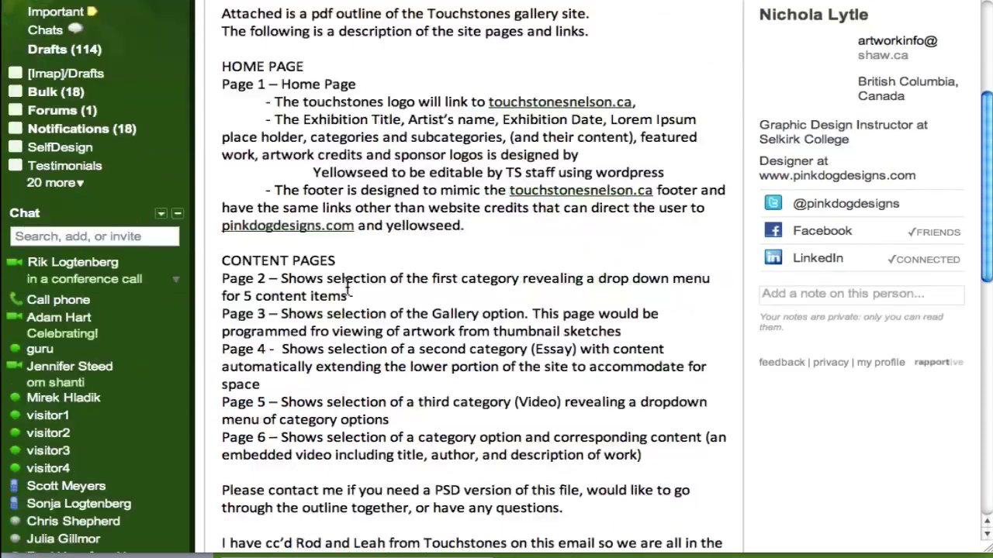
scroll(348, 287, up, 5)
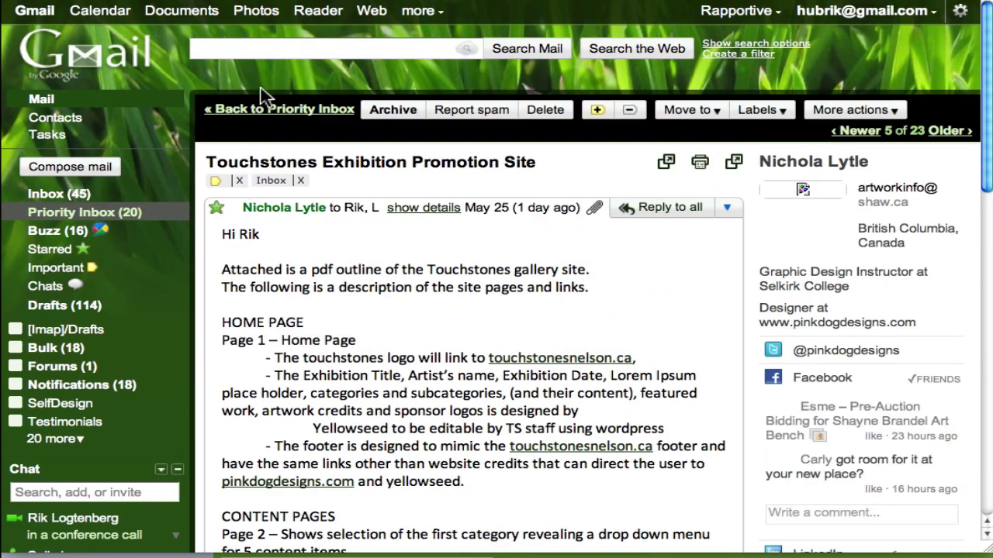
click(281, 112)
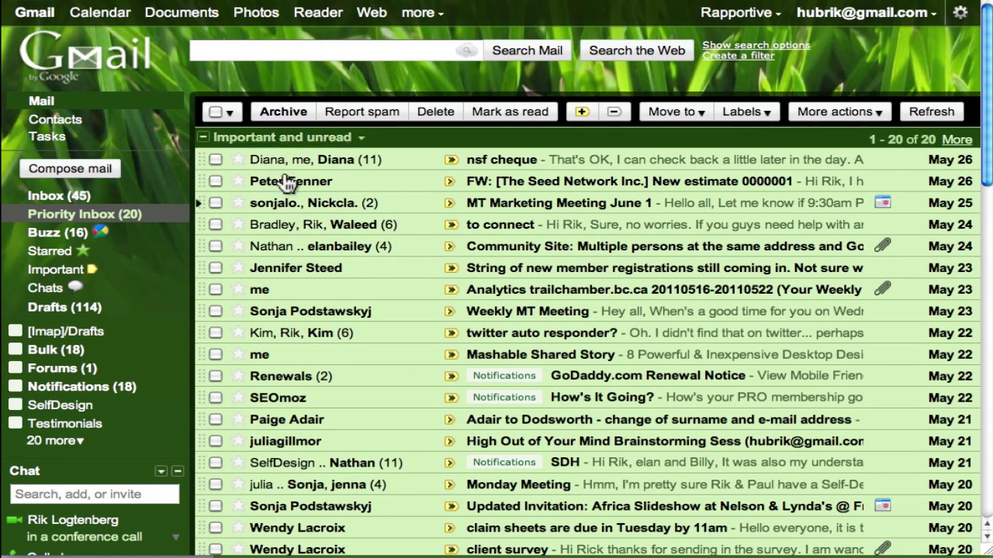
- Review the Important and unread, Starred, and Everything else sections of the Priority Inbox
mouse_move(288, 183)
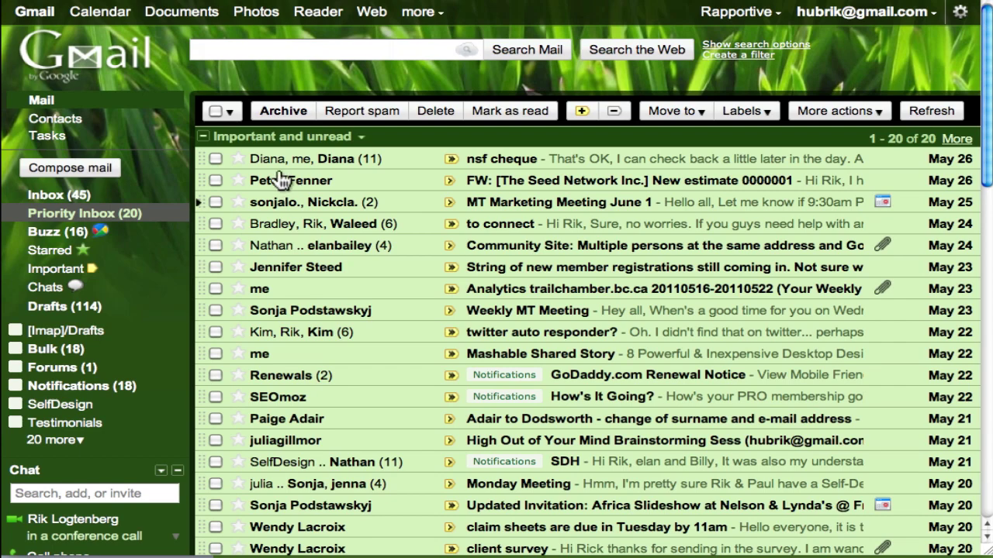
scroll(283, 180, down, 2)
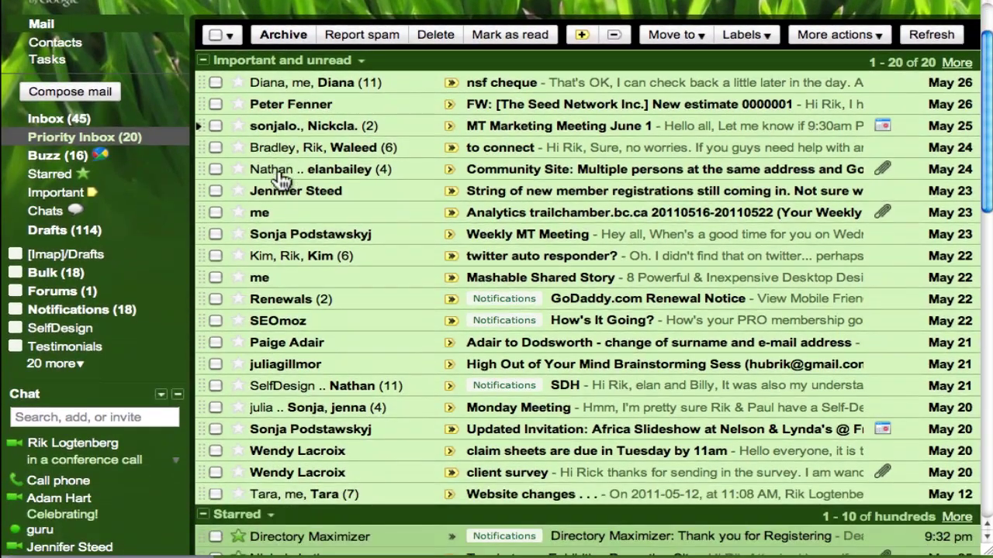
scroll(283, 180, down, 15)
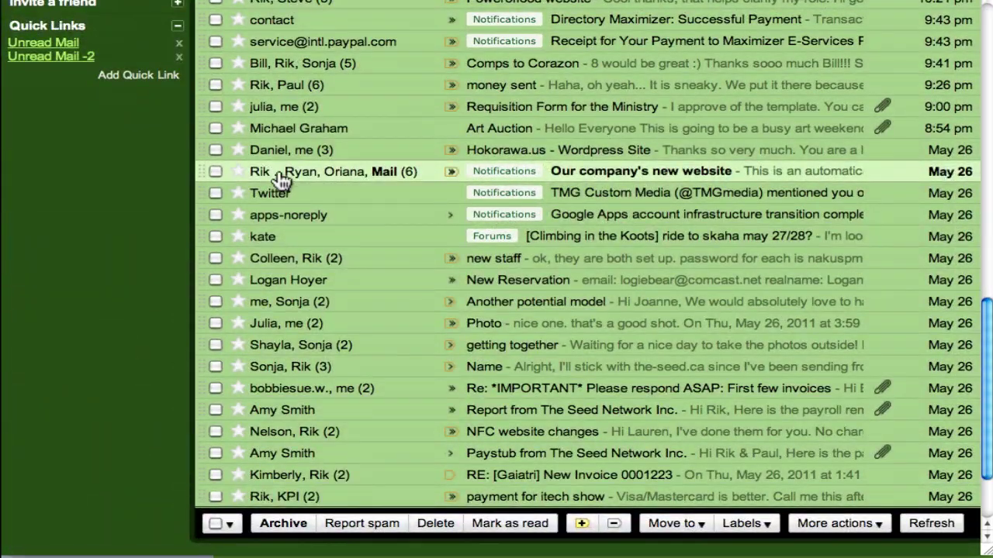
scroll(283, 180, up, 15)
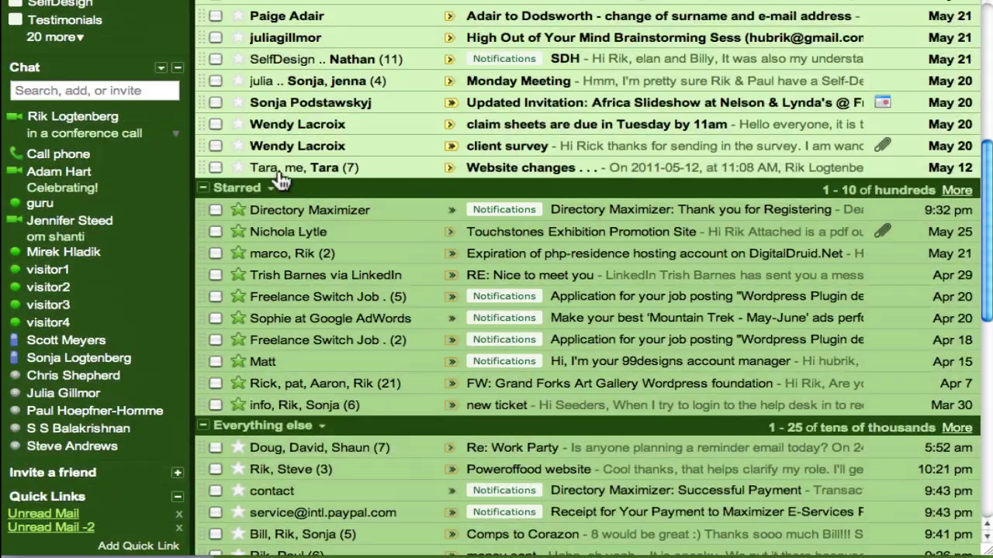
scroll(284, 179, up, 3)
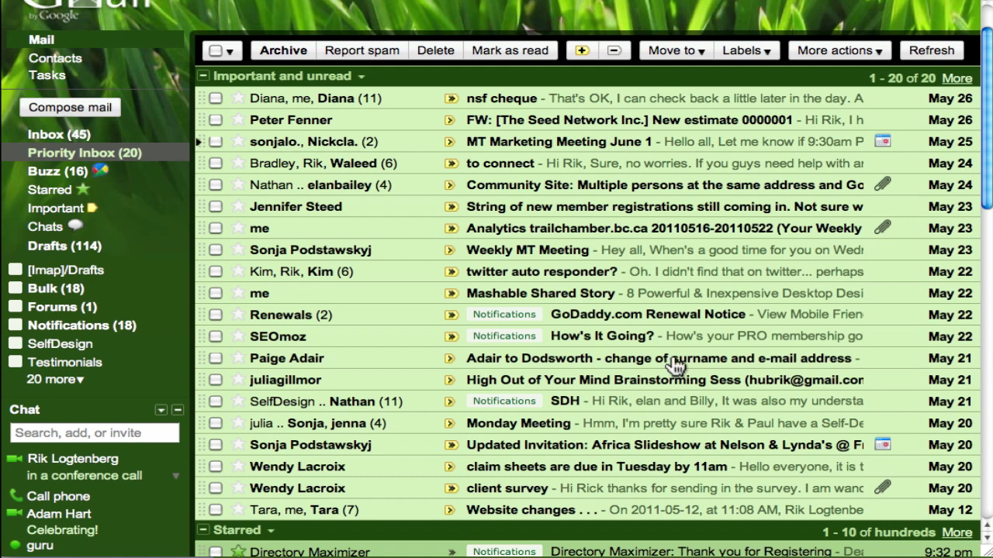
scroll(128, 363, down, 10)
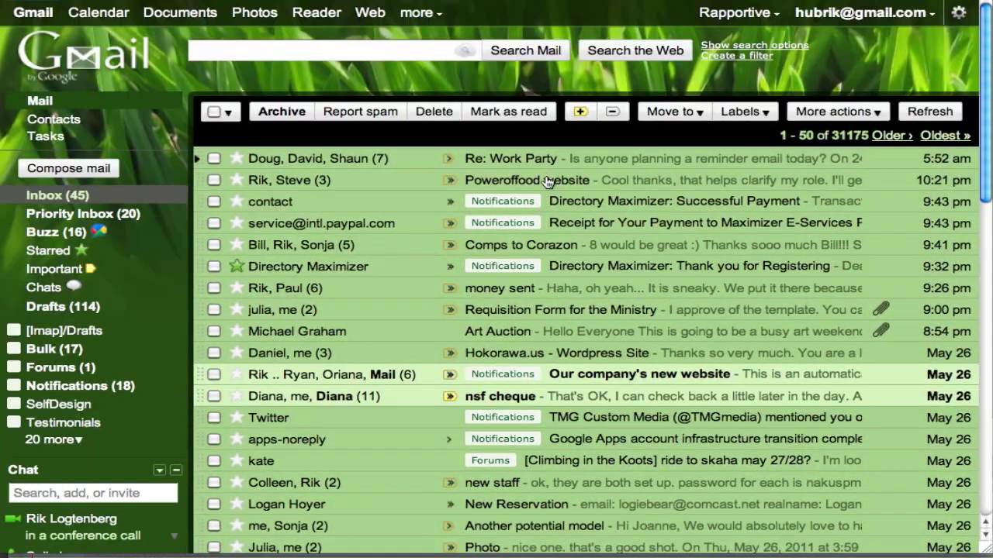
- Open the Poweroffood website conversation in the Inbox
click(547, 182)
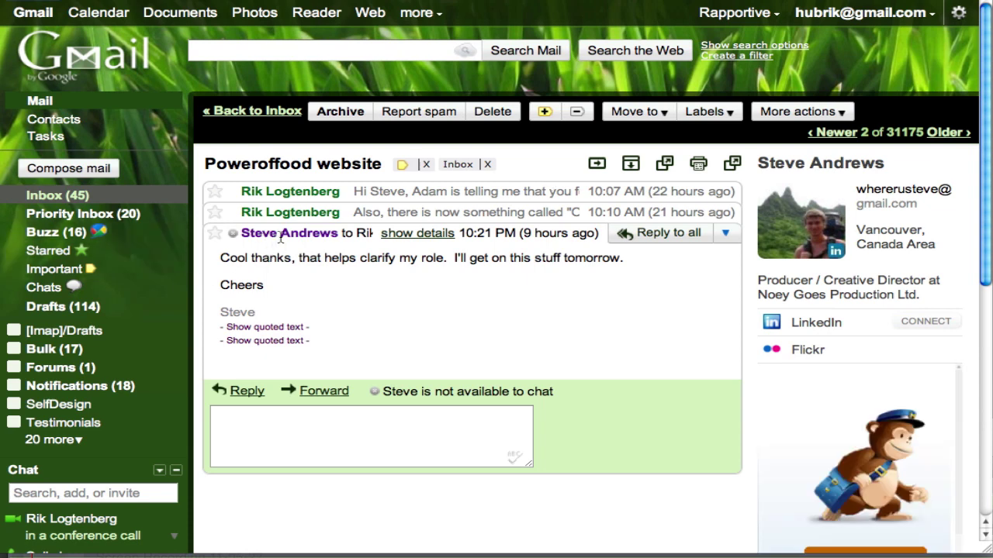
- Start a filter for messages like the Poweroffood website conversation, continue to its actions, and view the labels it can apply
mouse_move(281, 238)
click(842, 114)
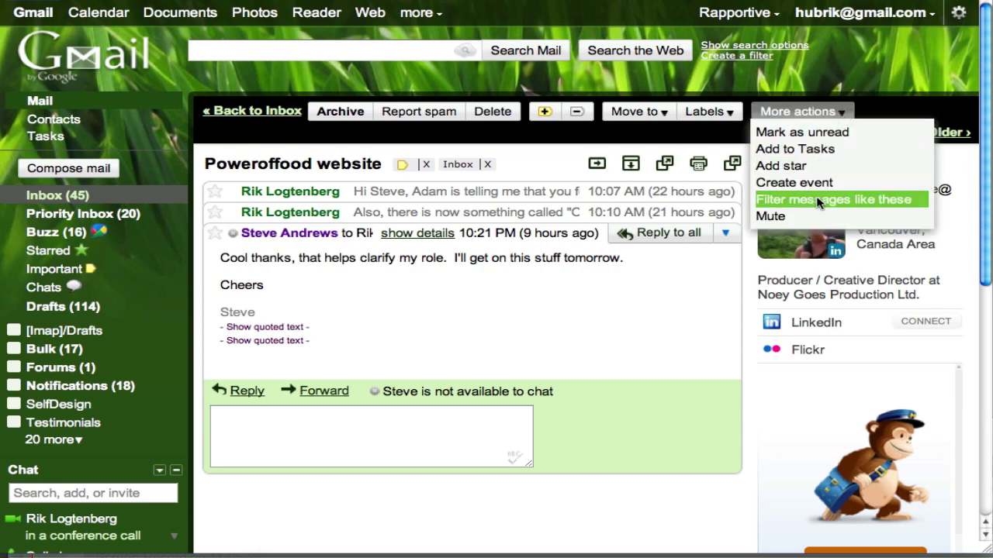
click(818, 198)
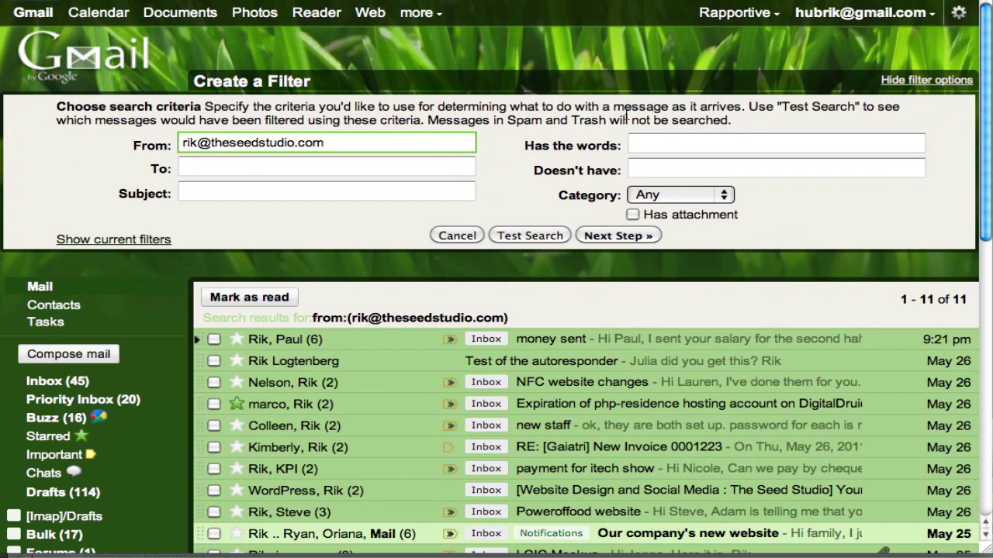
click(495, 233)
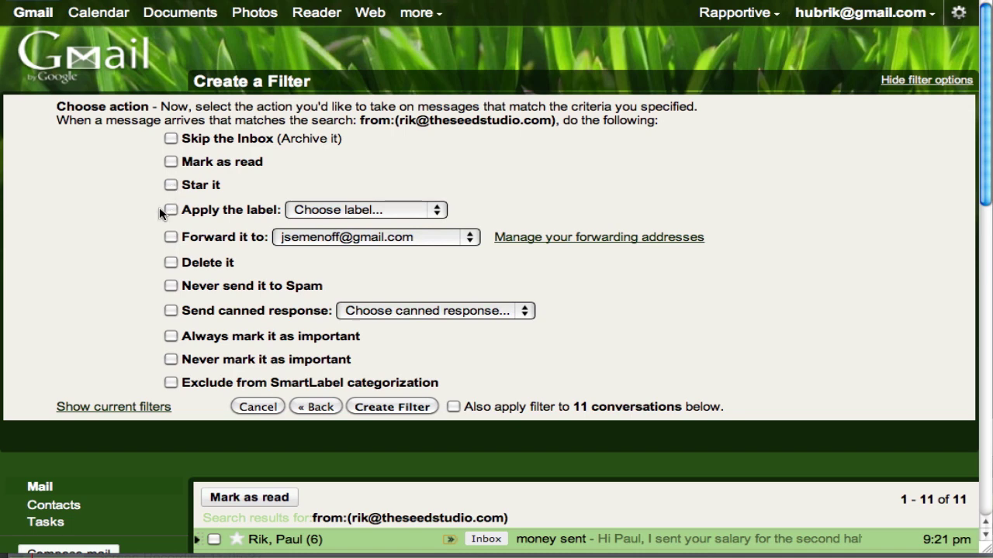
click(385, 210)
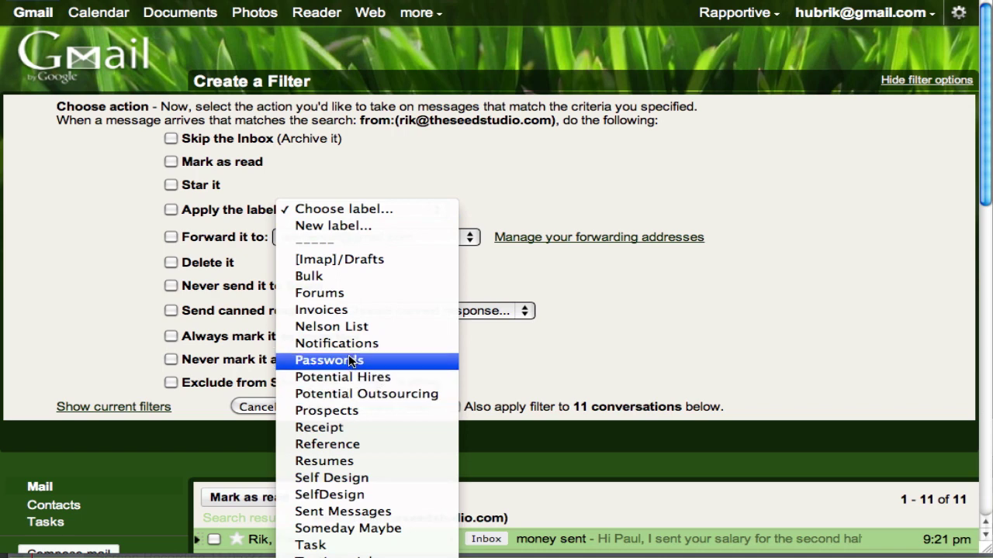
click(120, 217)
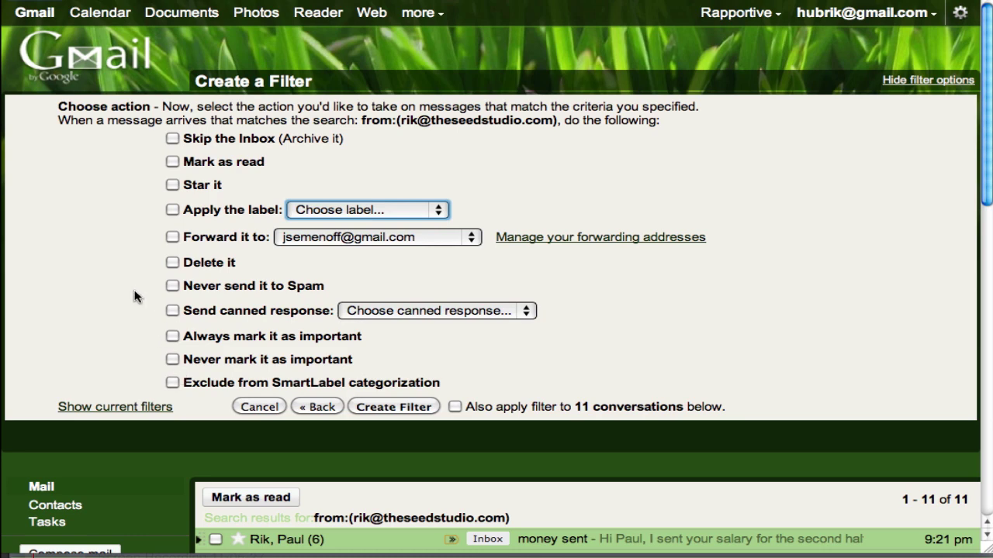
- Try the filter's Delete it action, replace it with Star it applied also to the matching conversations, and cancel the filter
click(172, 262)
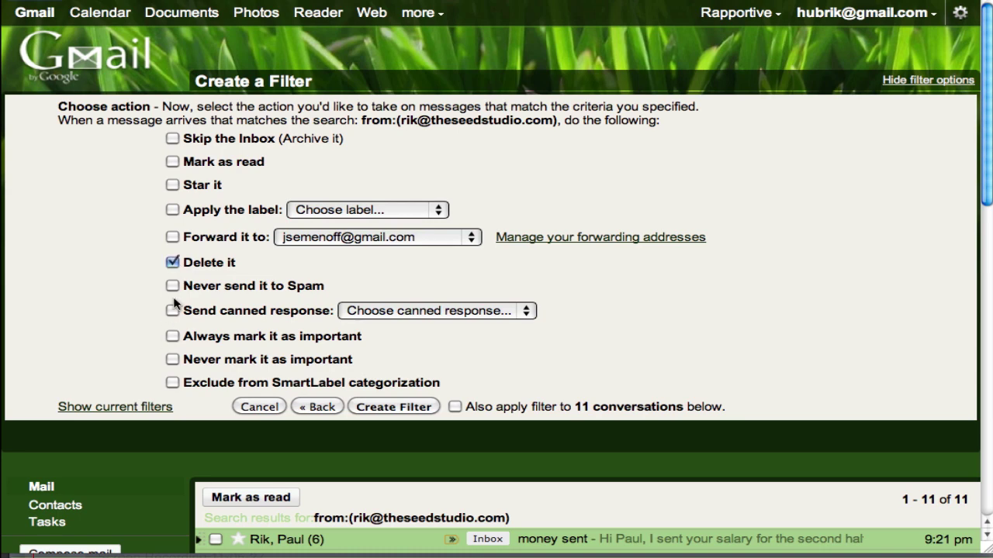
click(172, 263)
click(455, 279)
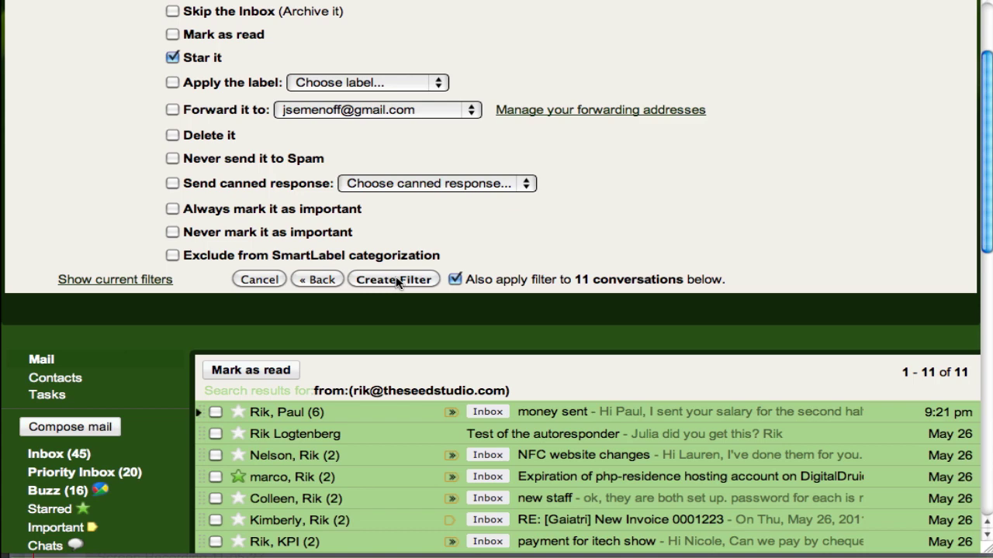
scroll(396, 283, up, 3)
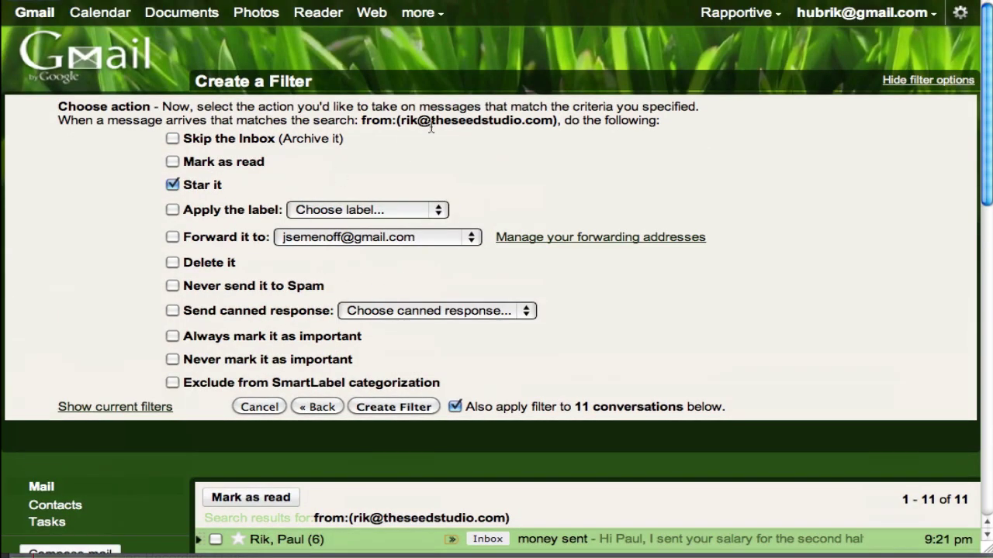
click(260, 407)
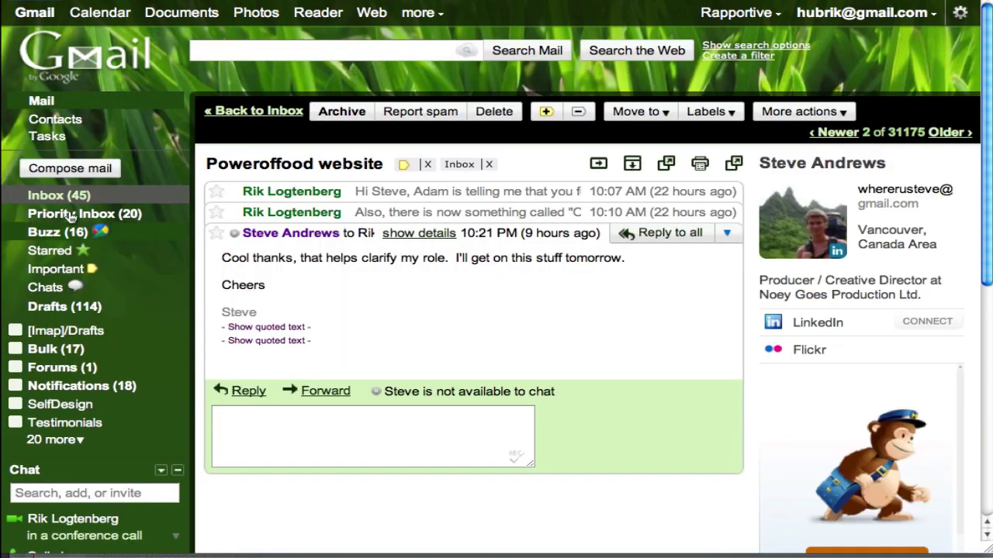
- Return to the Inbox, and open the Labs section of the mail settings
click(46, 199)
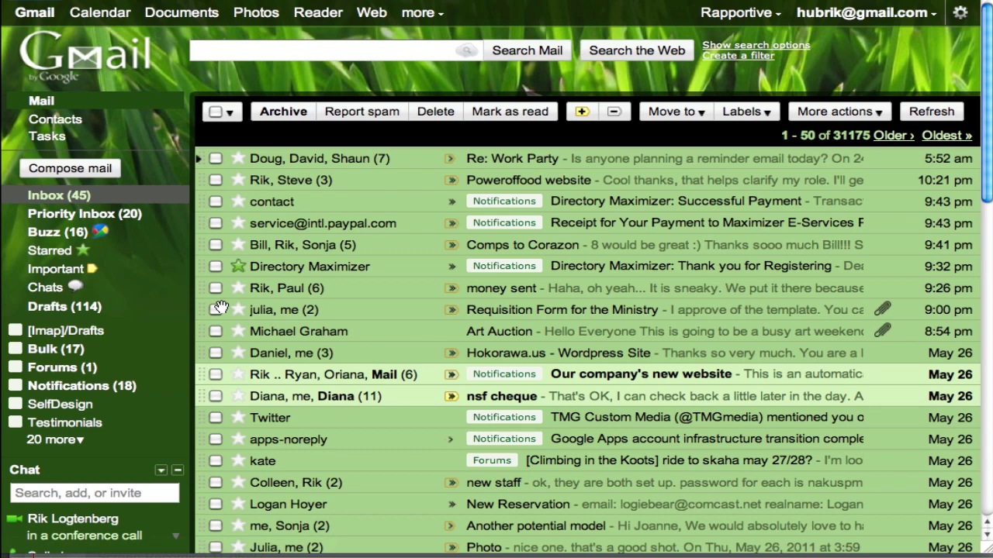
scroll(216, 308, down, 1)
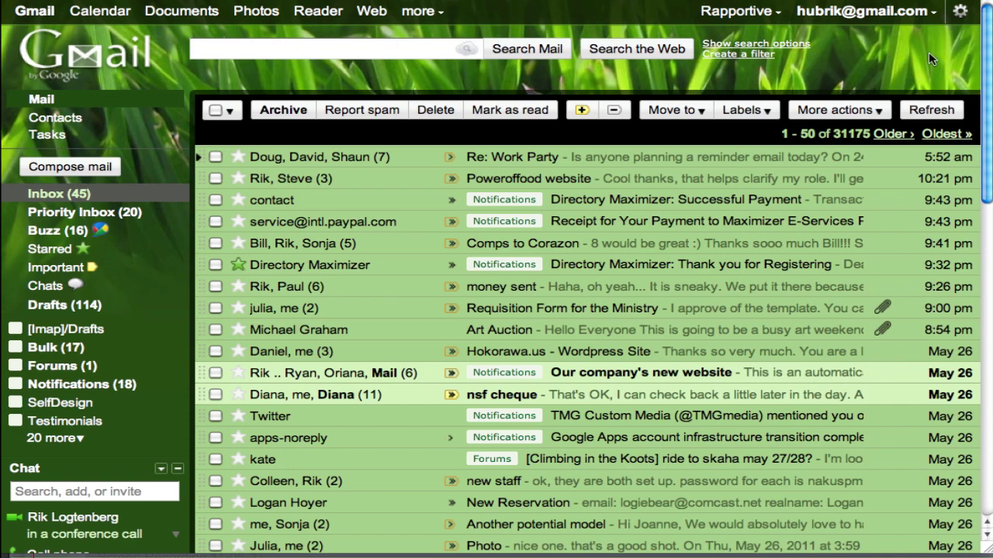
click(961, 22)
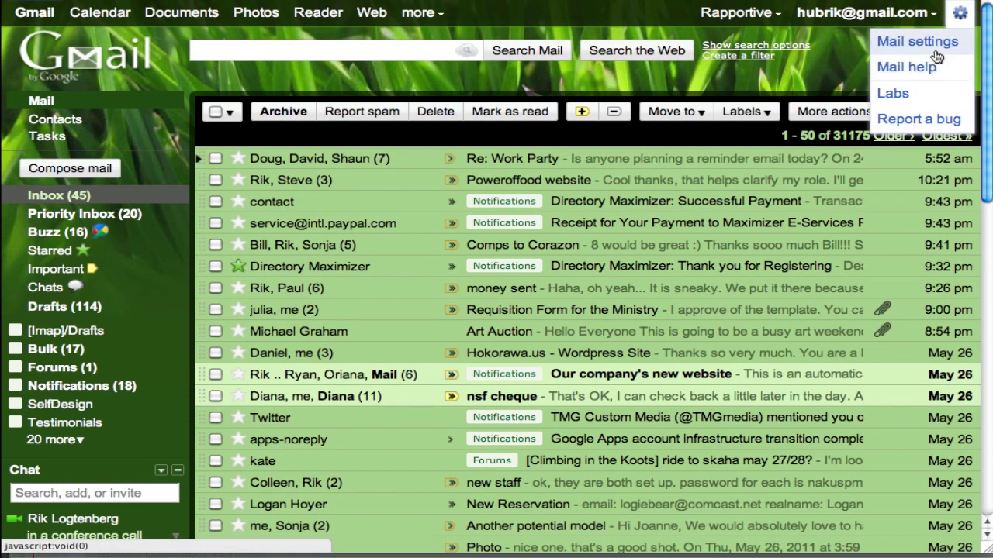
click(916, 39)
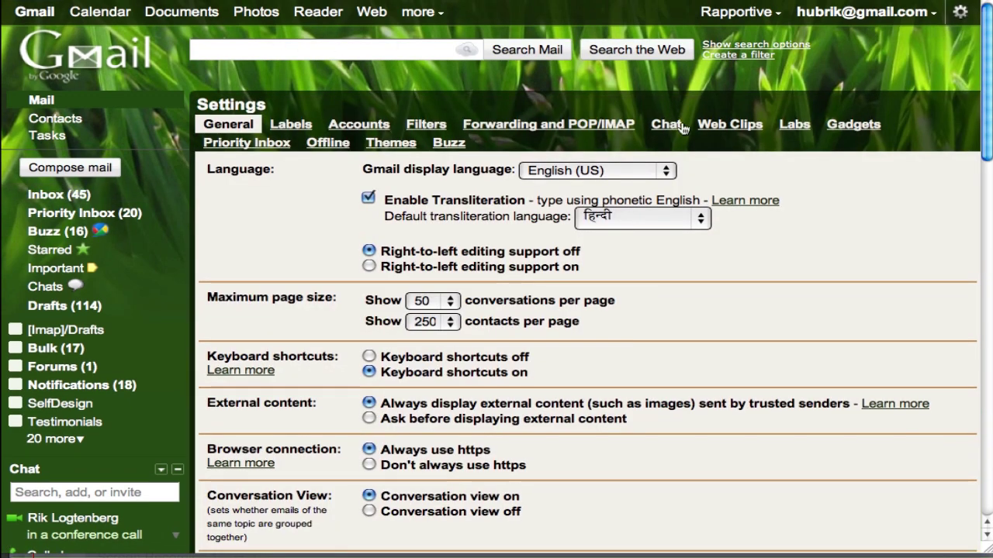
click(785, 126)
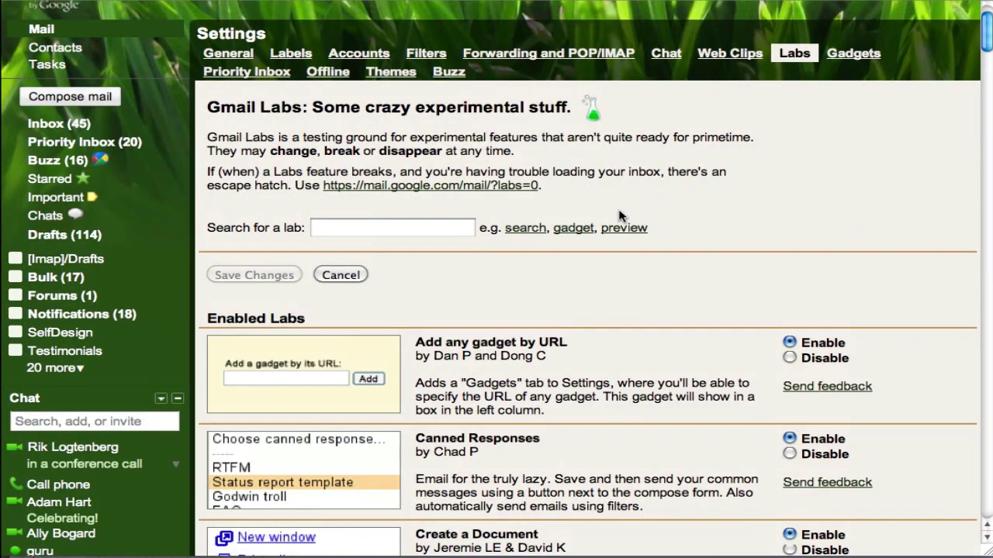
- Review the Enabled Labs, including Canned Responses, Mark as Read Button, Quick Links, and SmartLabels
scroll(612, 220, down, 5)
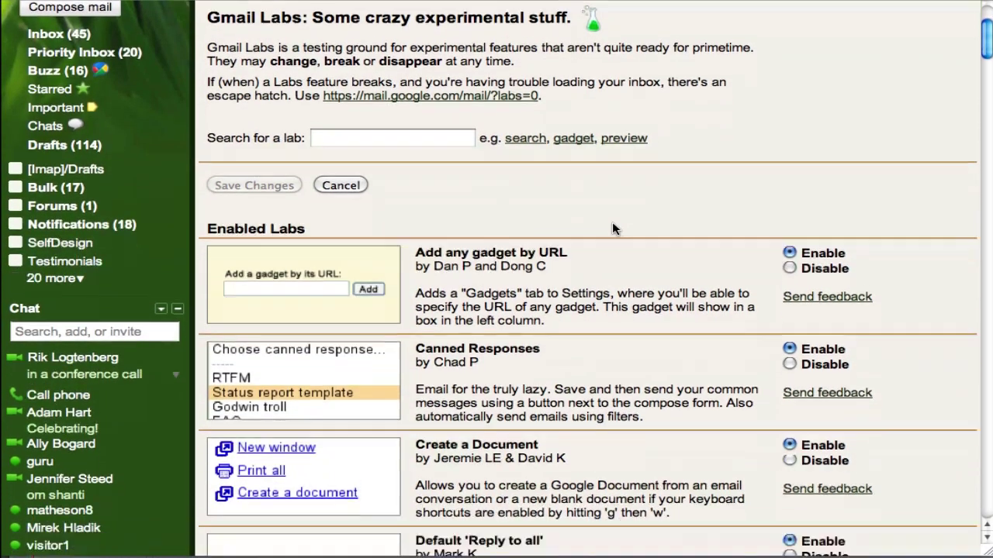
scroll(609, 225, down, 1)
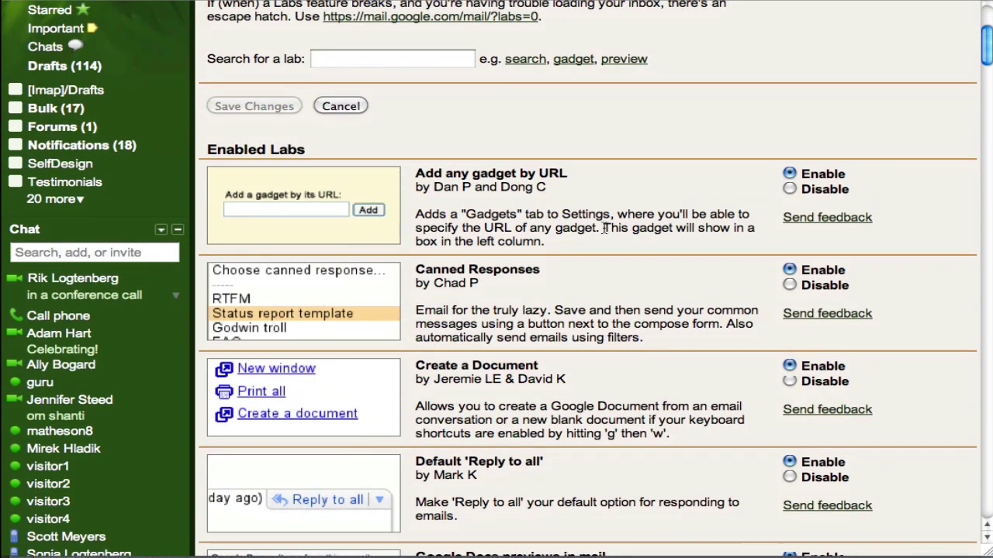
scroll(604, 227, down, 3)
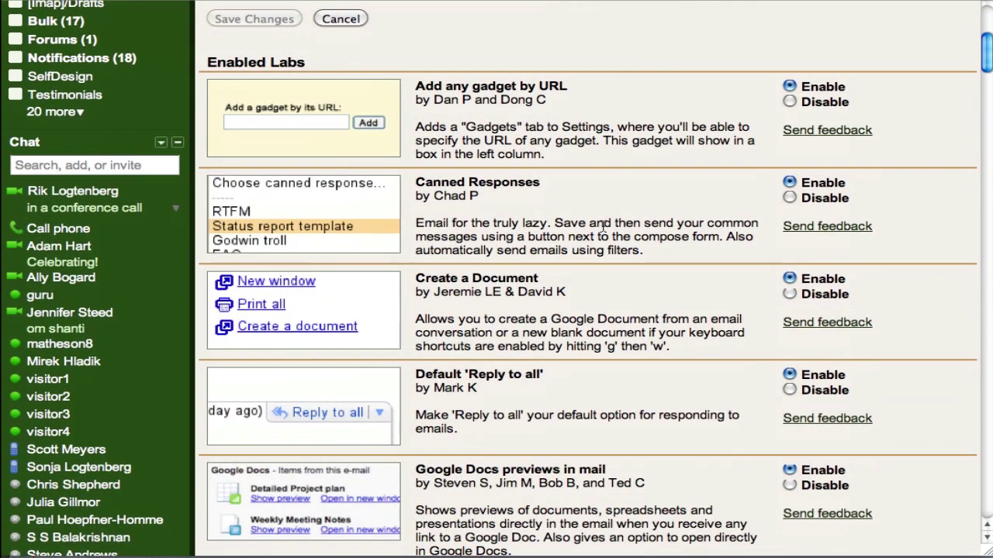
scroll(603, 226, down, 10)
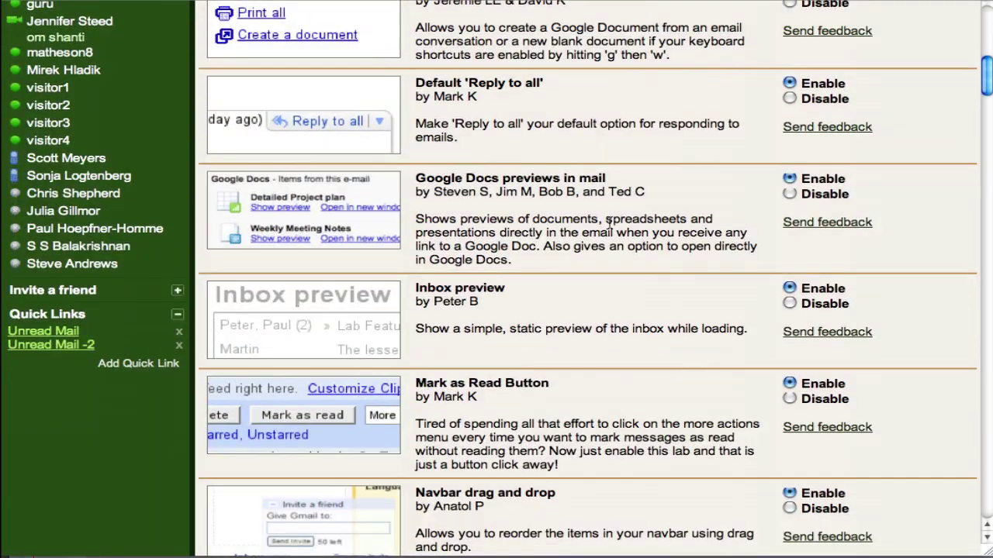
scroll(612, 219, down, 4)
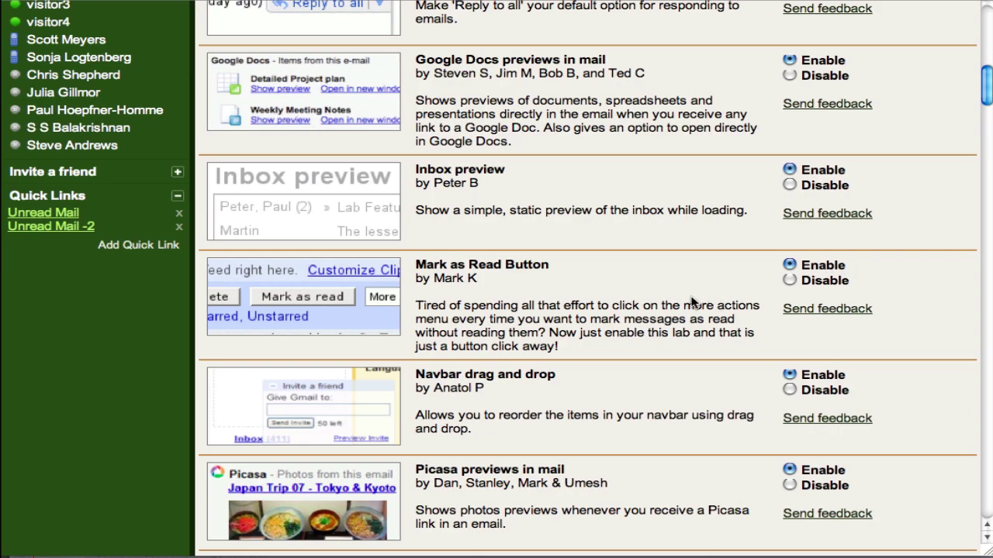
scroll(615, 271, up, 1)
scroll(615, 275, up, 5)
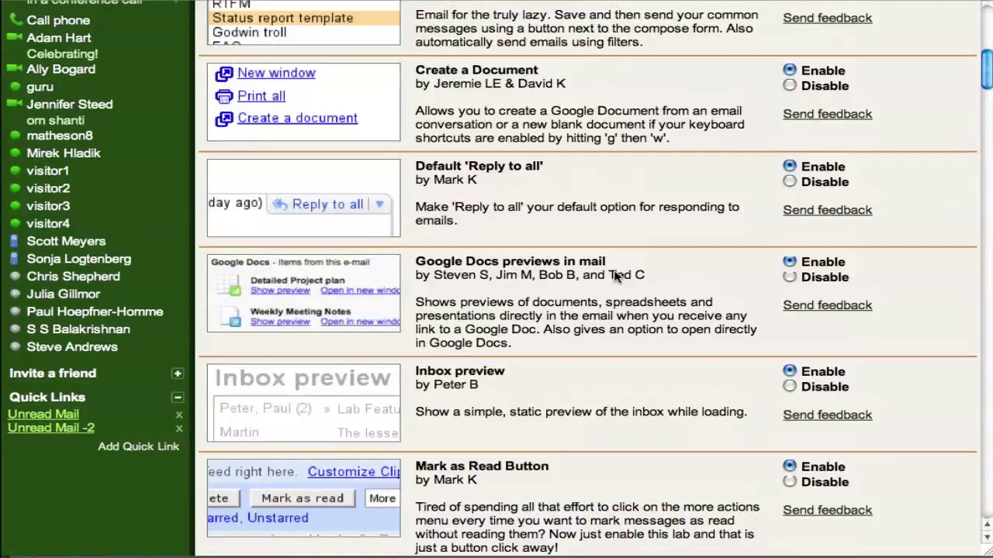
scroll(611, 273, up, 6)
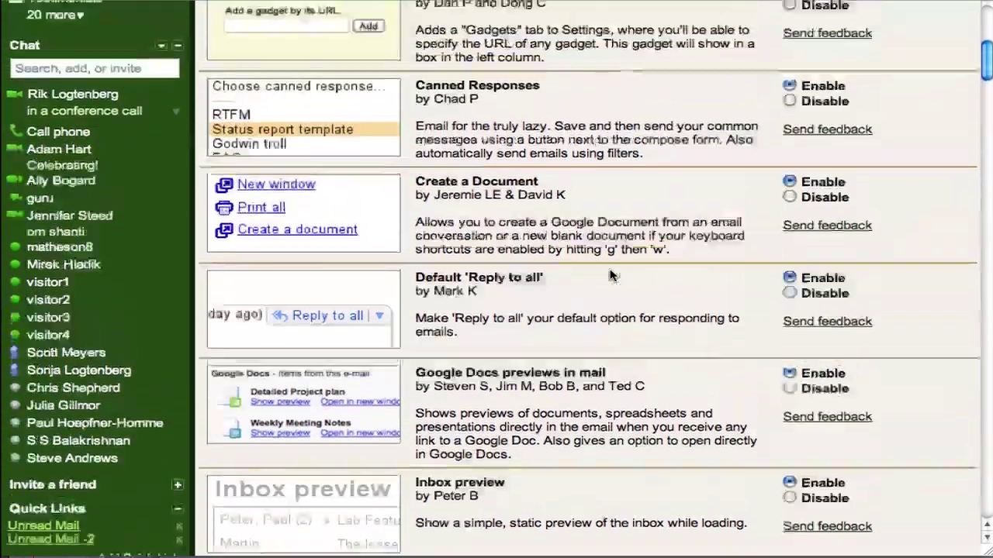
scroll(611, 273, down, 15)
scroll(610, 273, down, 10)
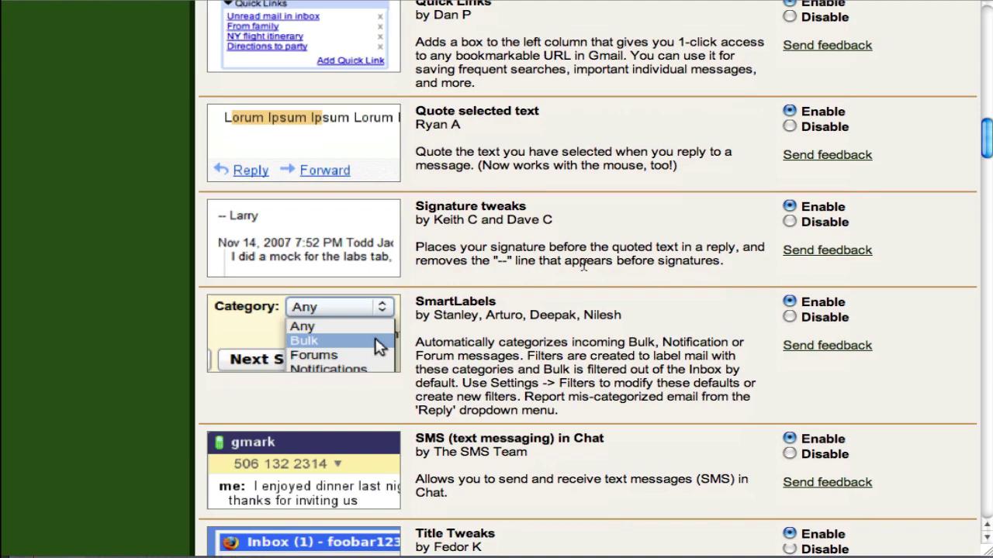
scroll(618, 264, down, 7)
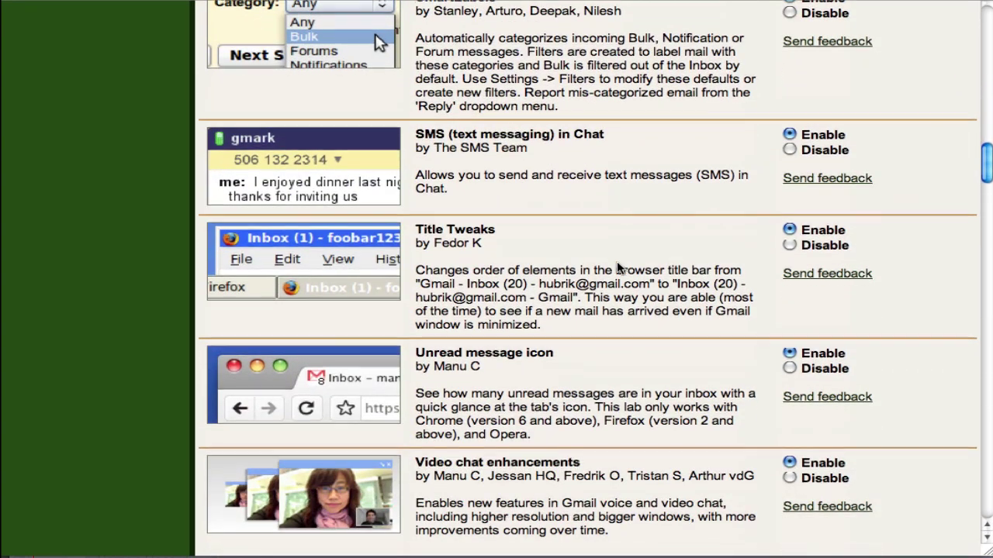
- Examine the Available Labs, from Advanced IMAP Controls through Auto-advance and Background Send to Default Text Styling
scroll(618, 268, down, 7)
scroll(616, 261, down, 9)
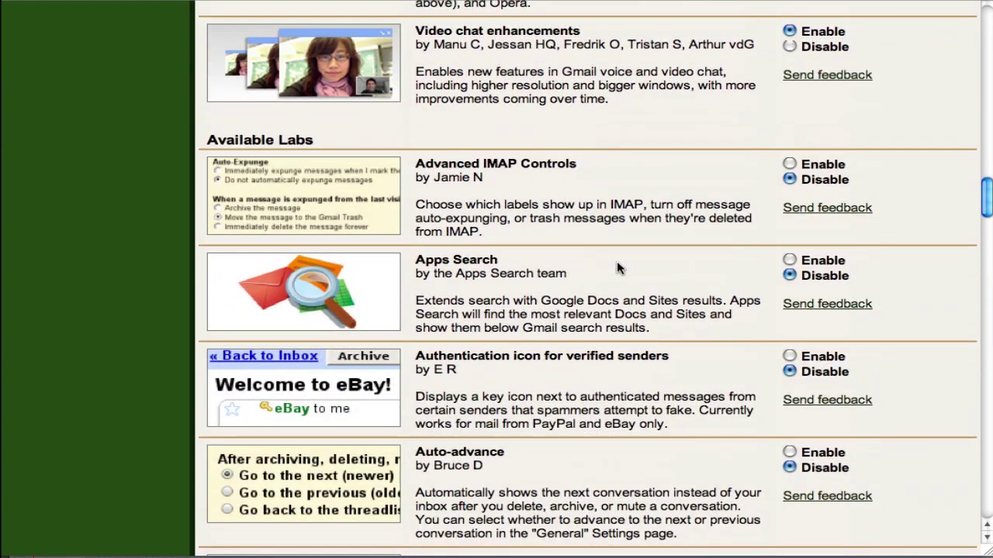
scroll(618, 268, down, 6)
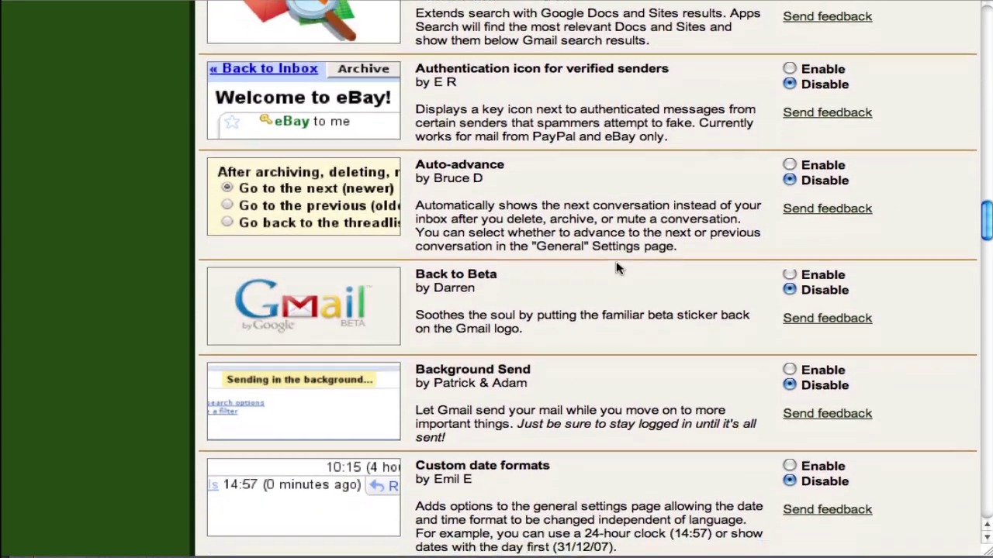
scroll(615, 265, down, 5)
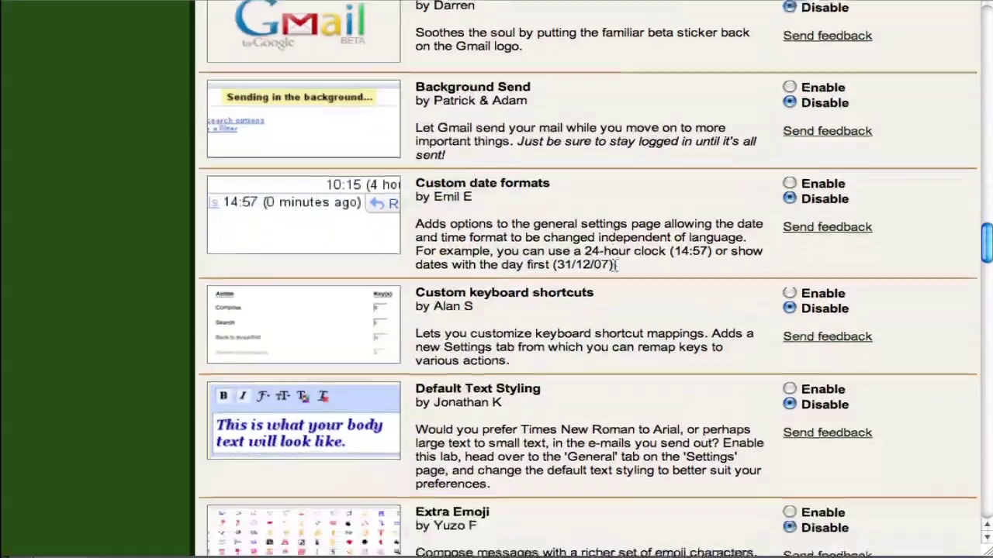